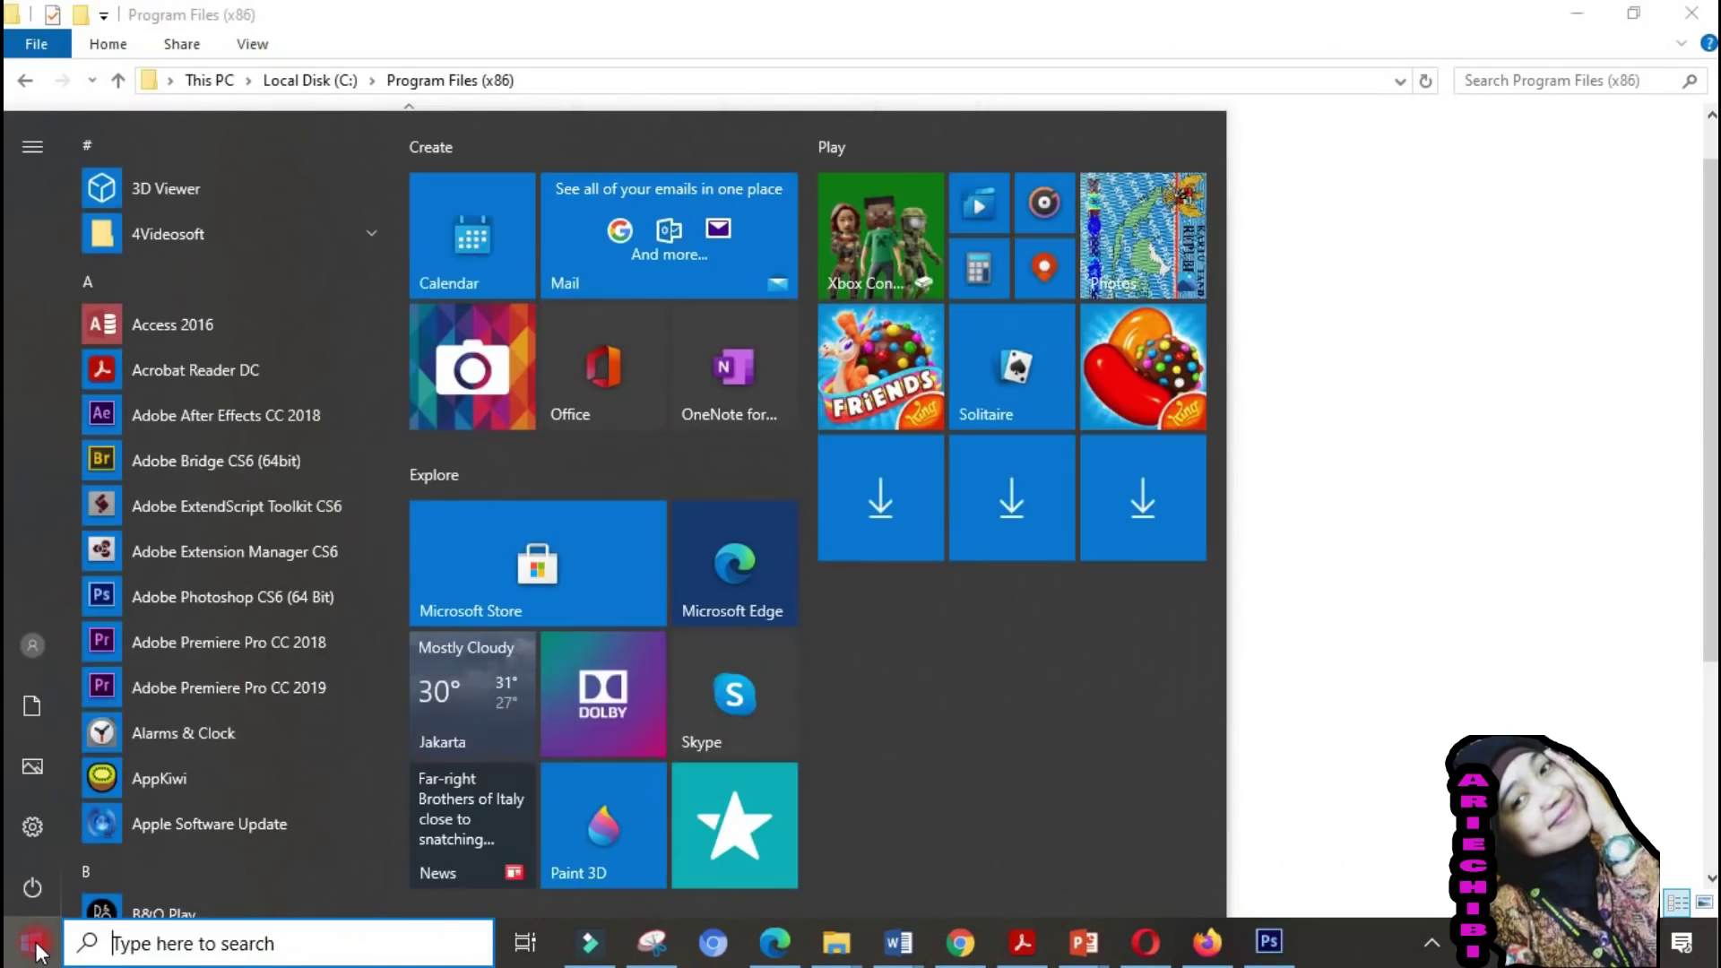
- Open the Storage page in the System section of Windows Settings
{"action": "left_click", "coordinate": [33, 828]}
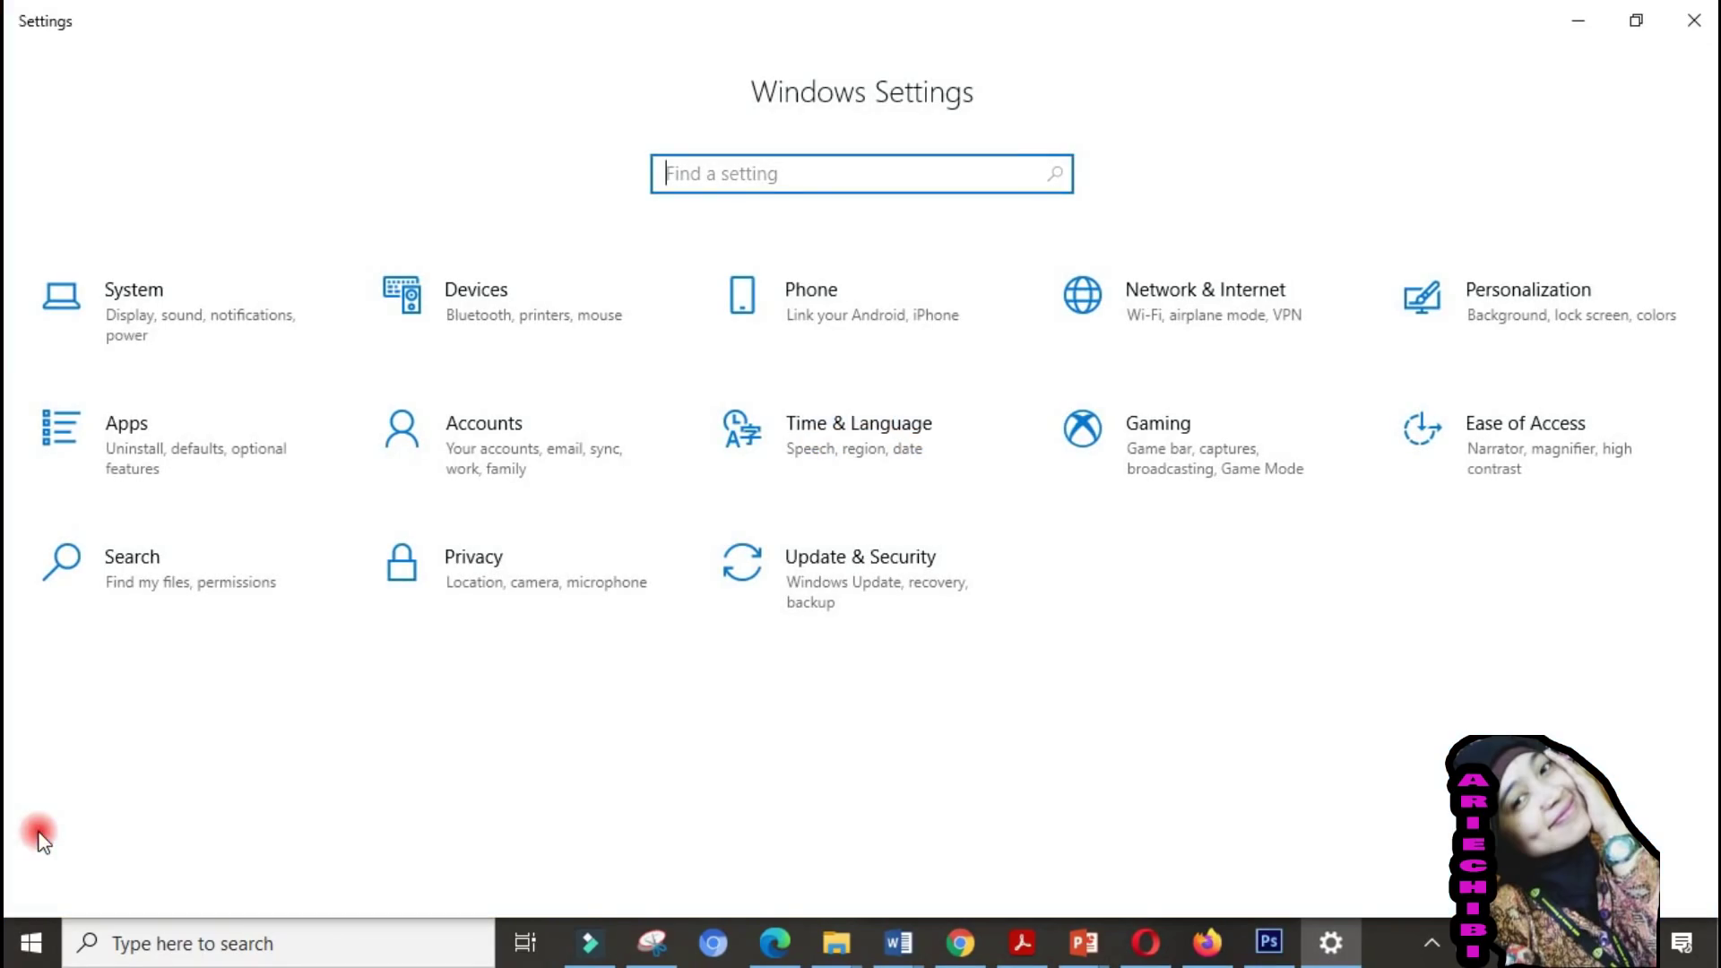
{"action": "left_click", "coordinate": [177, 313]}
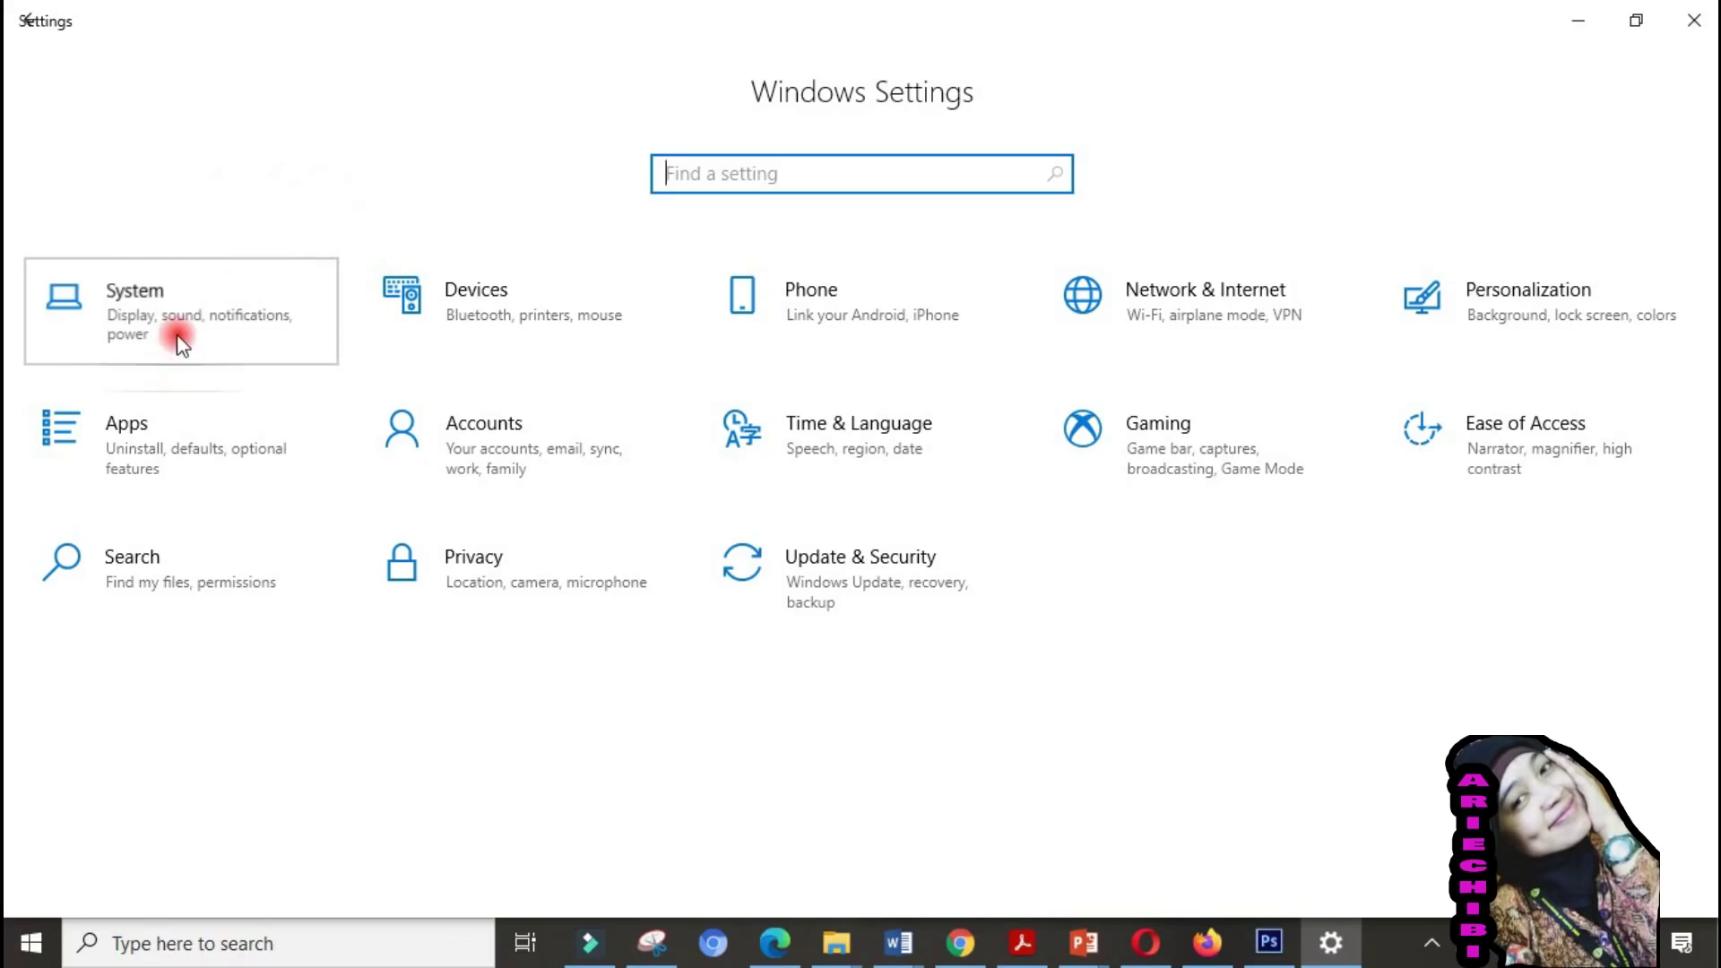
{"action": "left_click", "coordinate": [182, 312]}
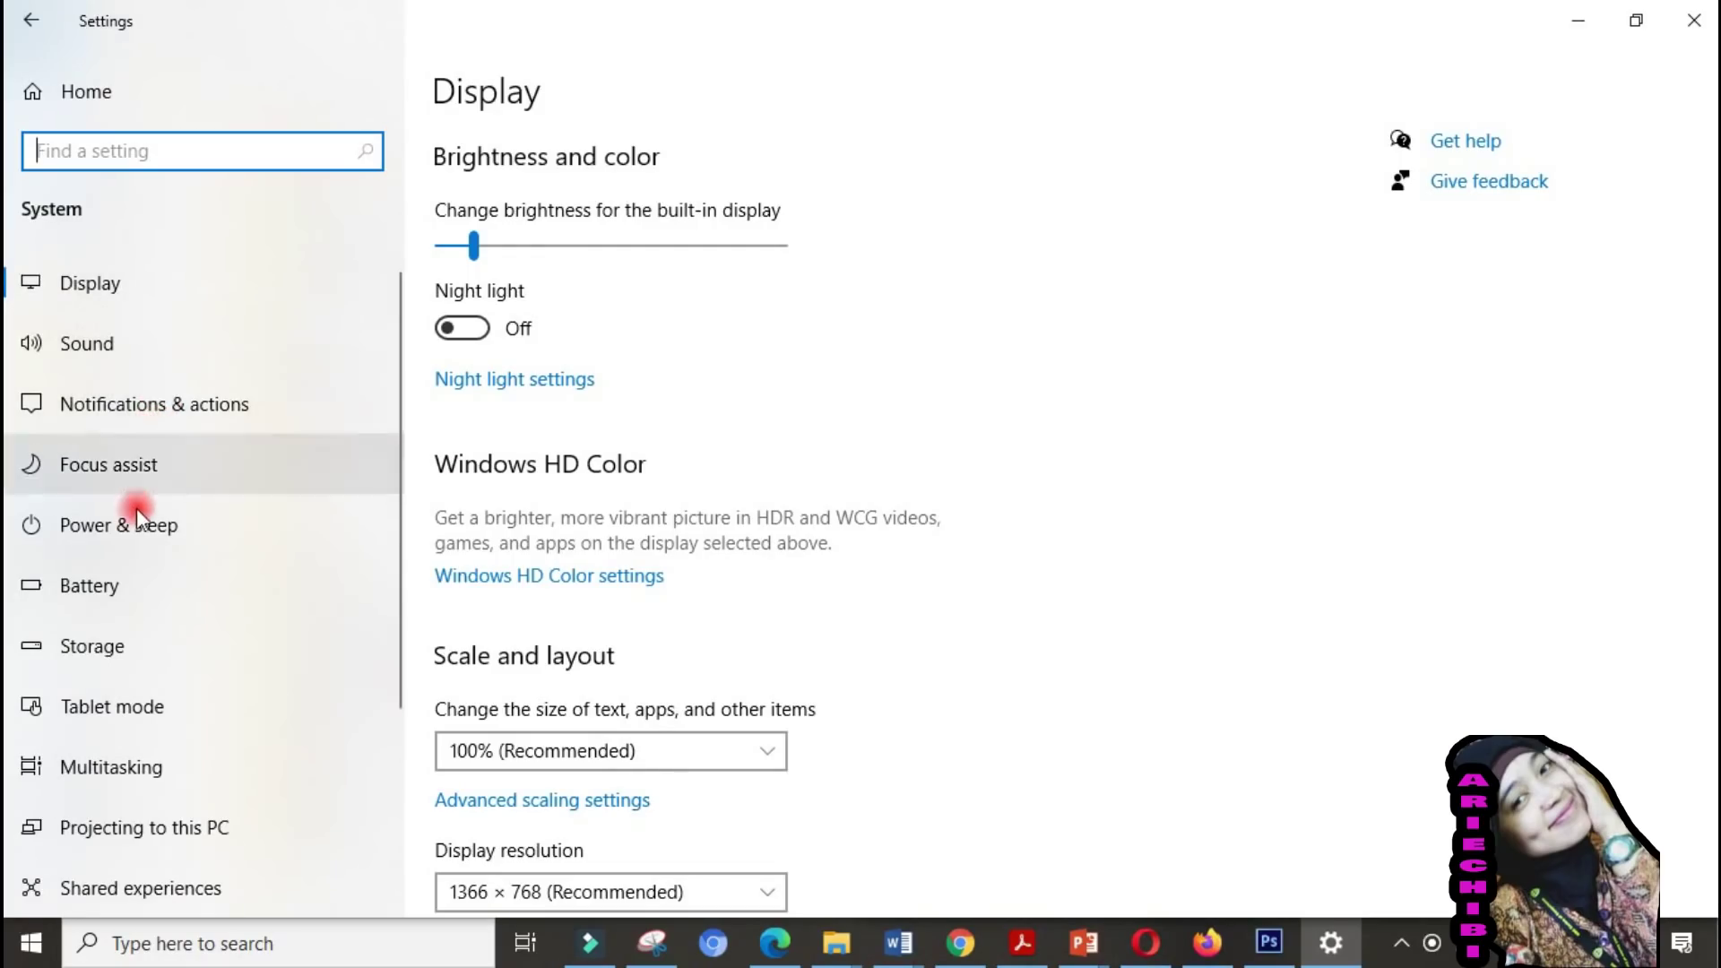
{"action": "left_click", "coordinate": [97, 647]}
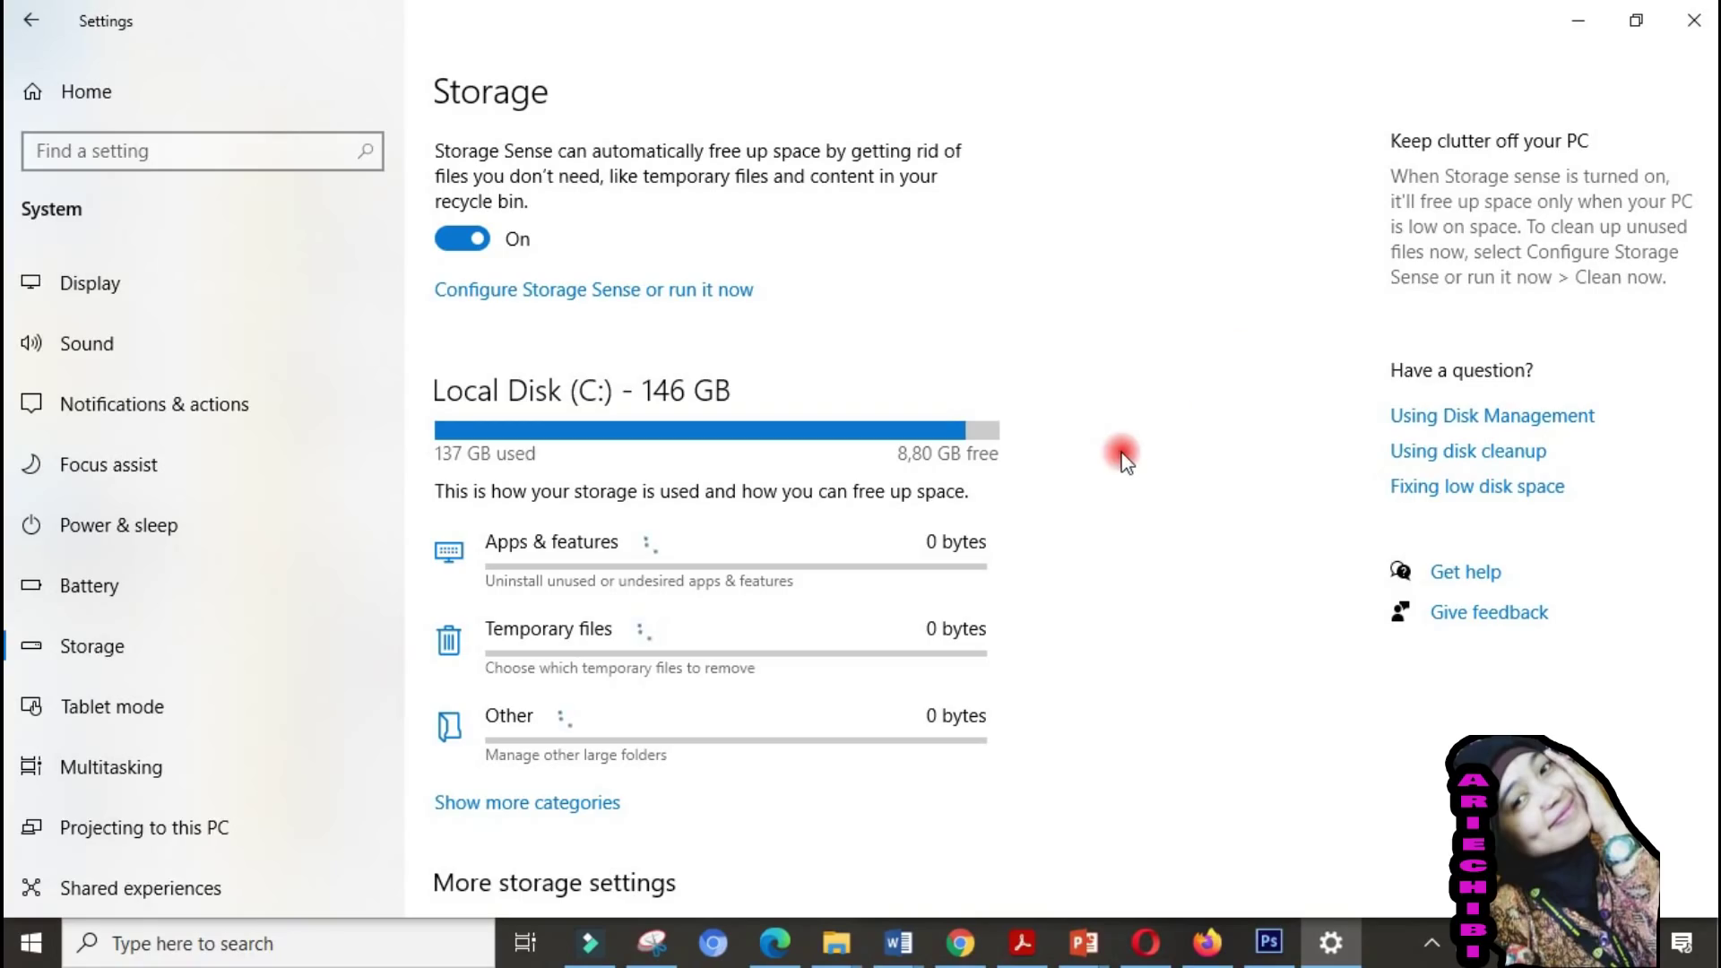
- Review the storage categories of Local Disk (C:) and open its Temporary files category
{"action": "scroll", "coordinate": [1125, 462], "scroll_direction": "down", "scroll_amount": 1}
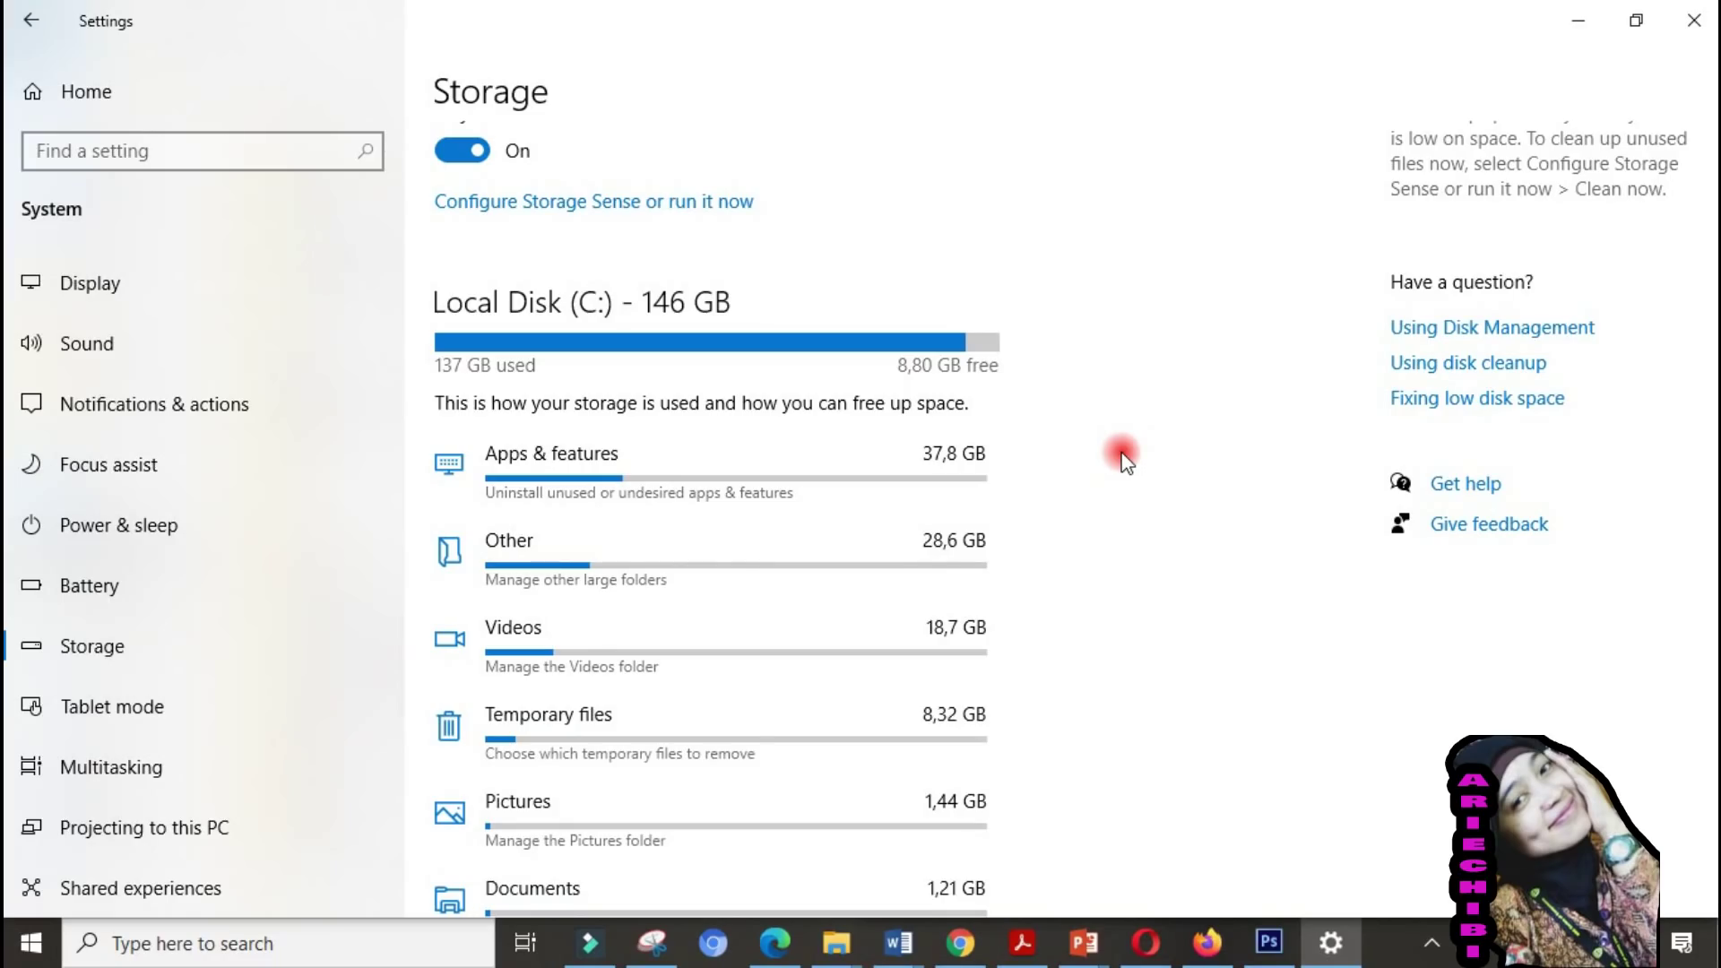
{"action": "scroll", "coordinate": [1147, 557], "scroll_direction": "down", "scroll_amount": 2}
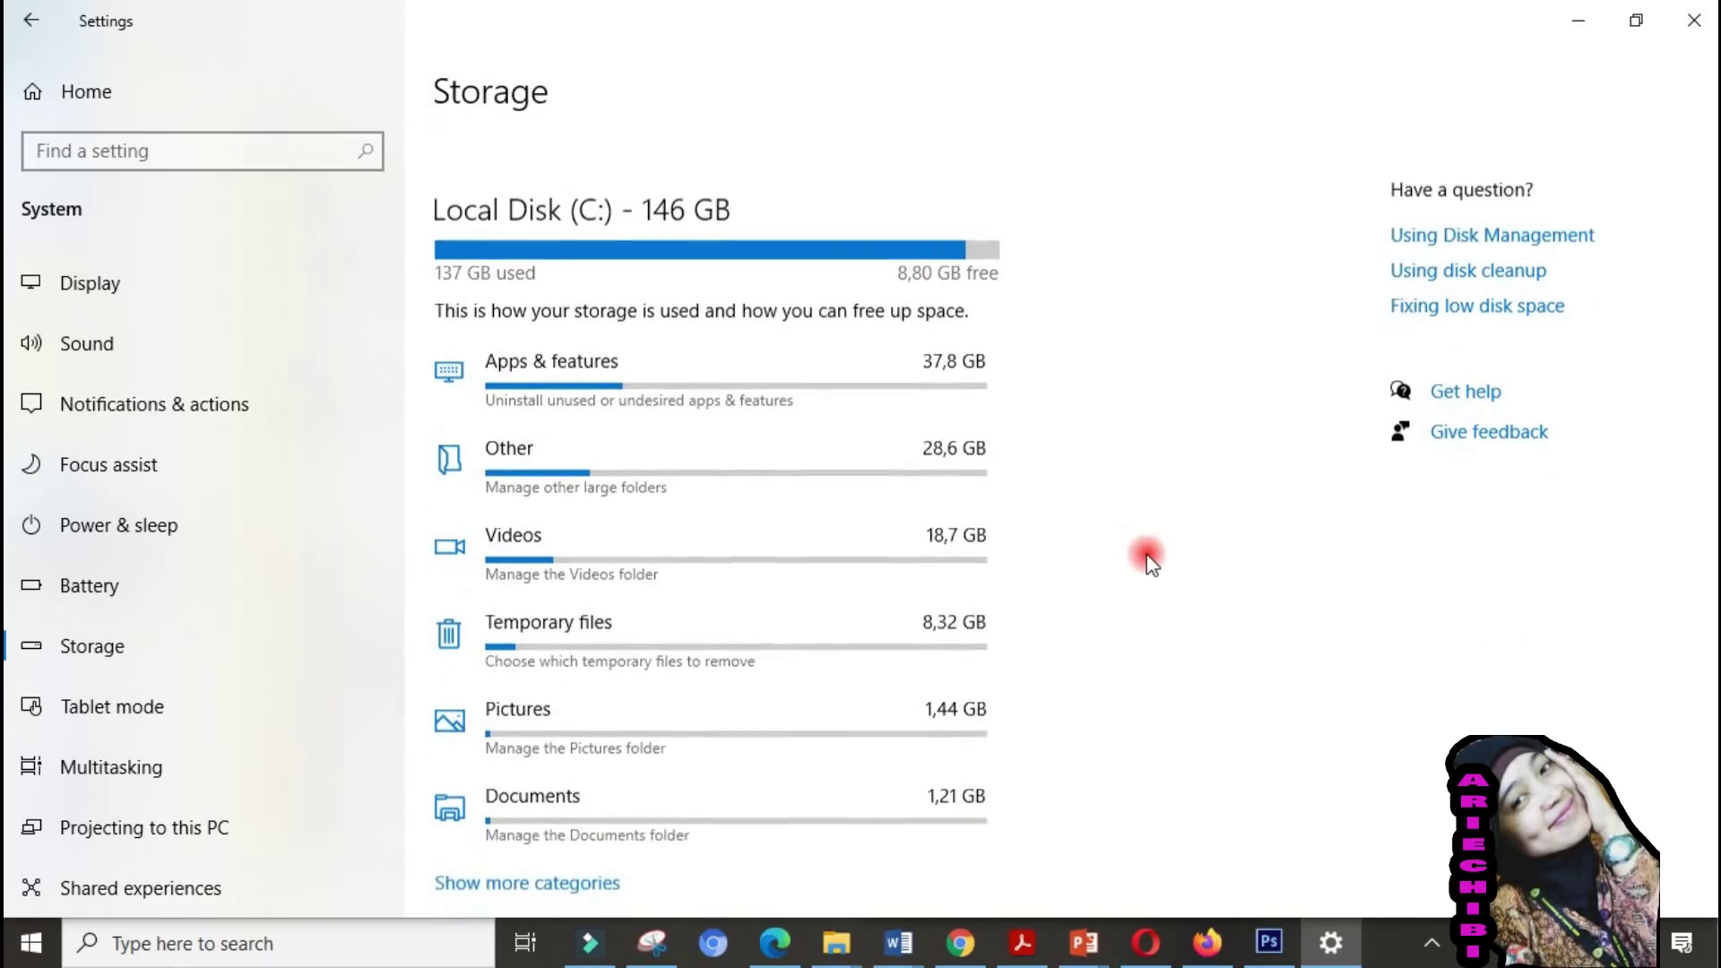
{"action": "scroll", "coordinate": [1151, 563], "scroll_direction": "down", "scroll_amount": 1}
{"action": "scroll", "coordinate": [1149, 562], "scroll_direction": "down", "scroll_amount": 2}
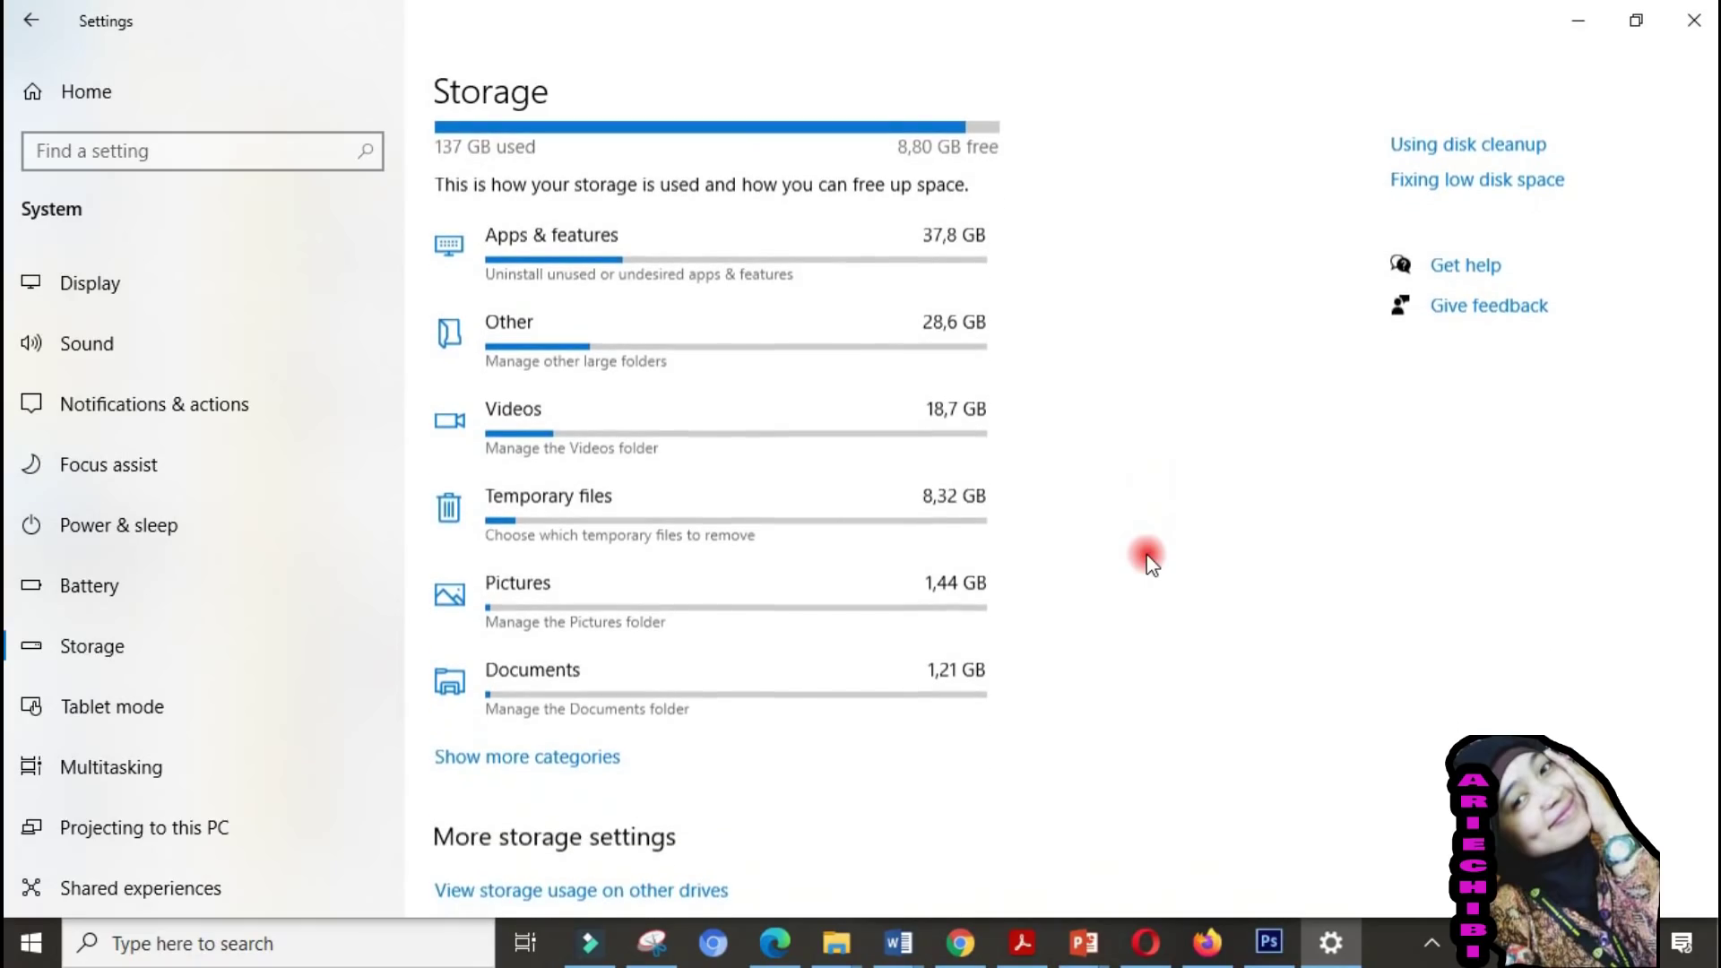
{"action": "left_click", "coordinate": [887, 533]}
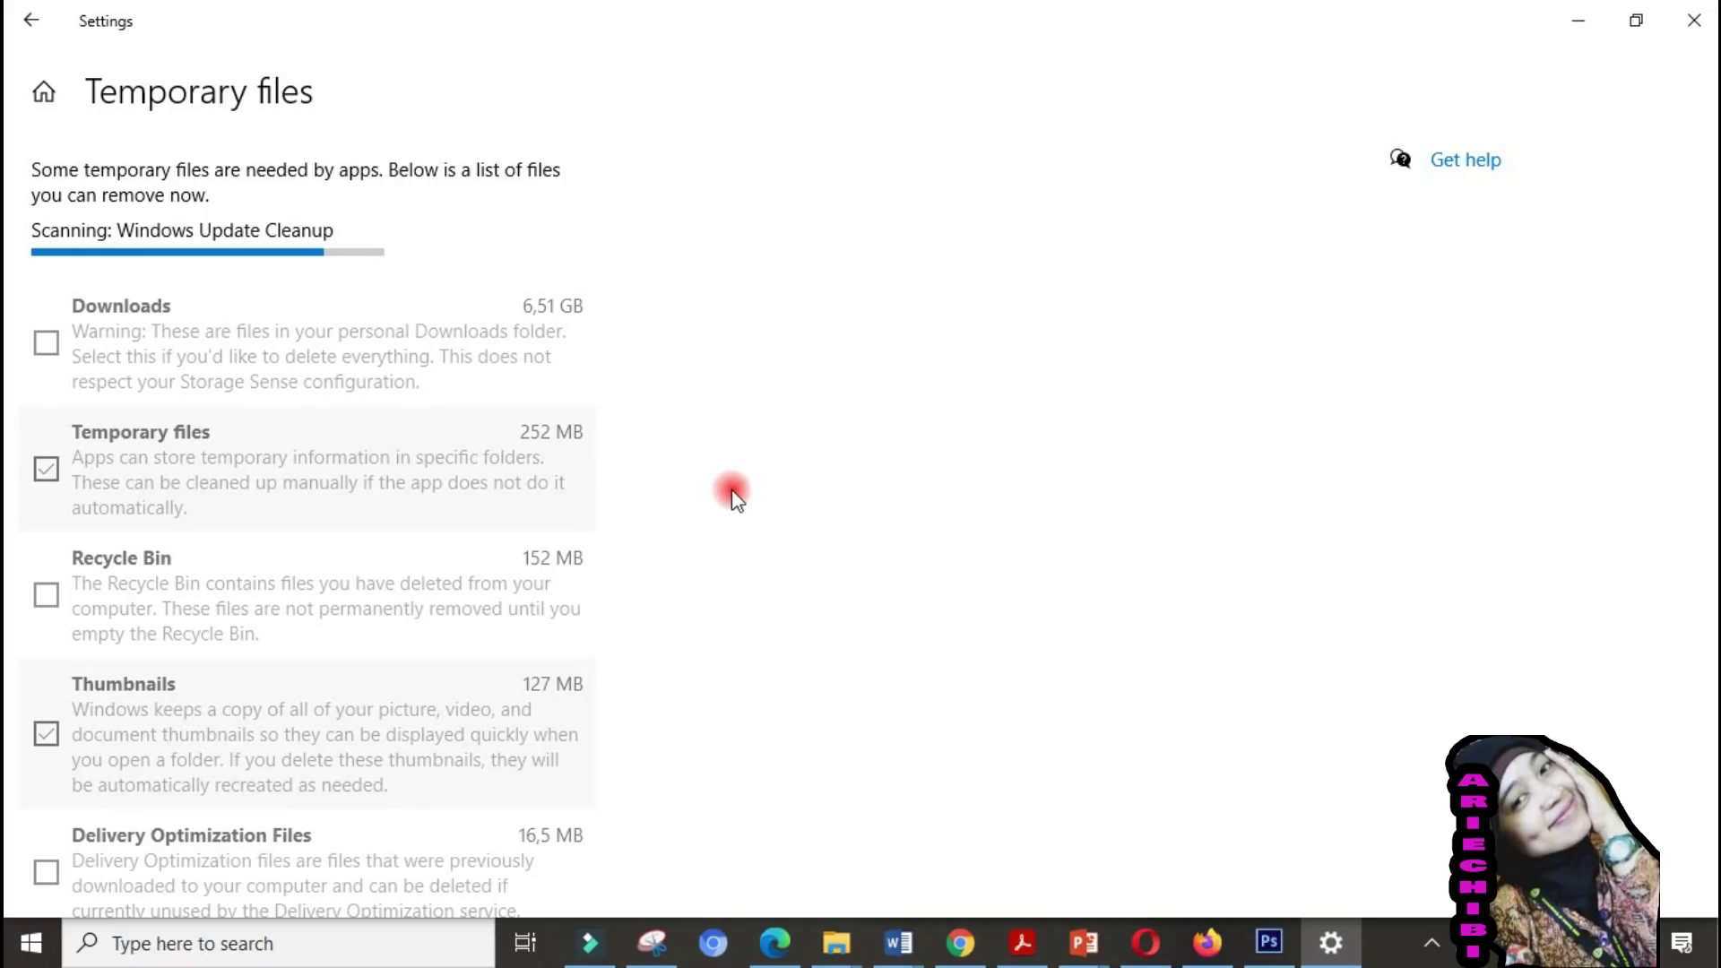
- Add Recycle Bin and Delivery Optimization Files to the preselected categories of temporary files for removal
{"action": "scroll", "coordinate": [829, 462], "scroll_direction": "down", "scroll_amount": 2}
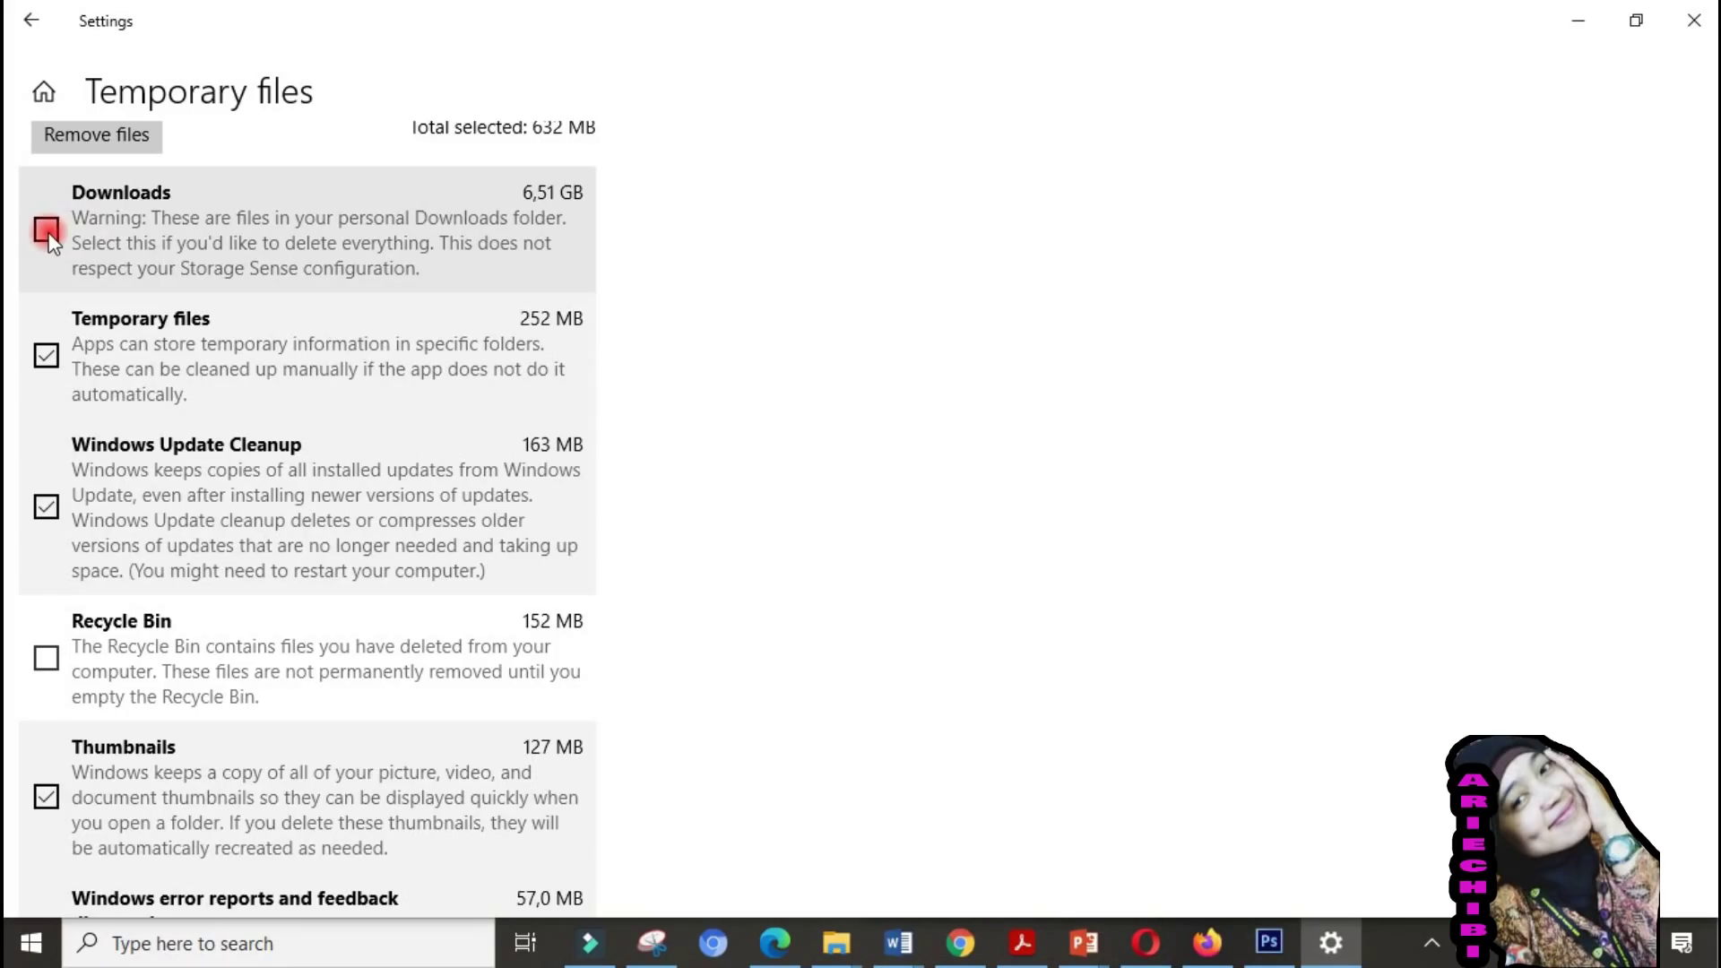
{"action": "scroll", "coordinate": [103, 336], "scroll_direction": "down", "scroll_amount": 3}
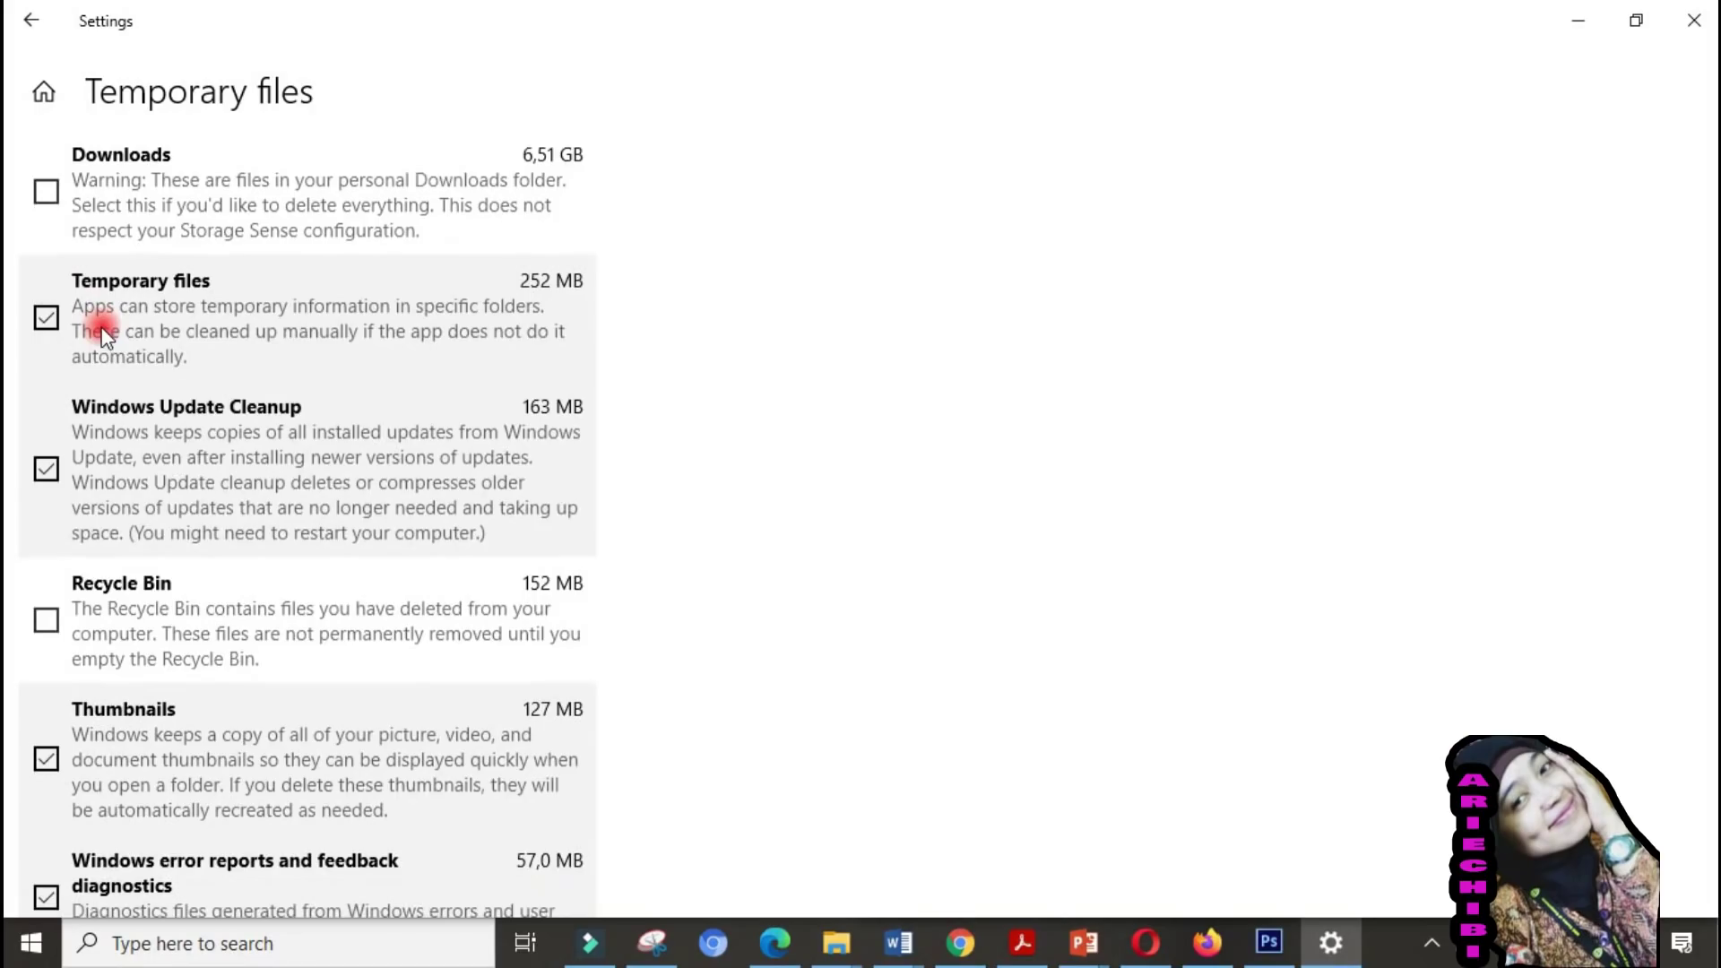
{"action": "left_click", "coordinate": [46, 466]}
{"action": "scroll", "coordinate": [186, 550], "scroll_direction": "down", "scroll_amount": 5}
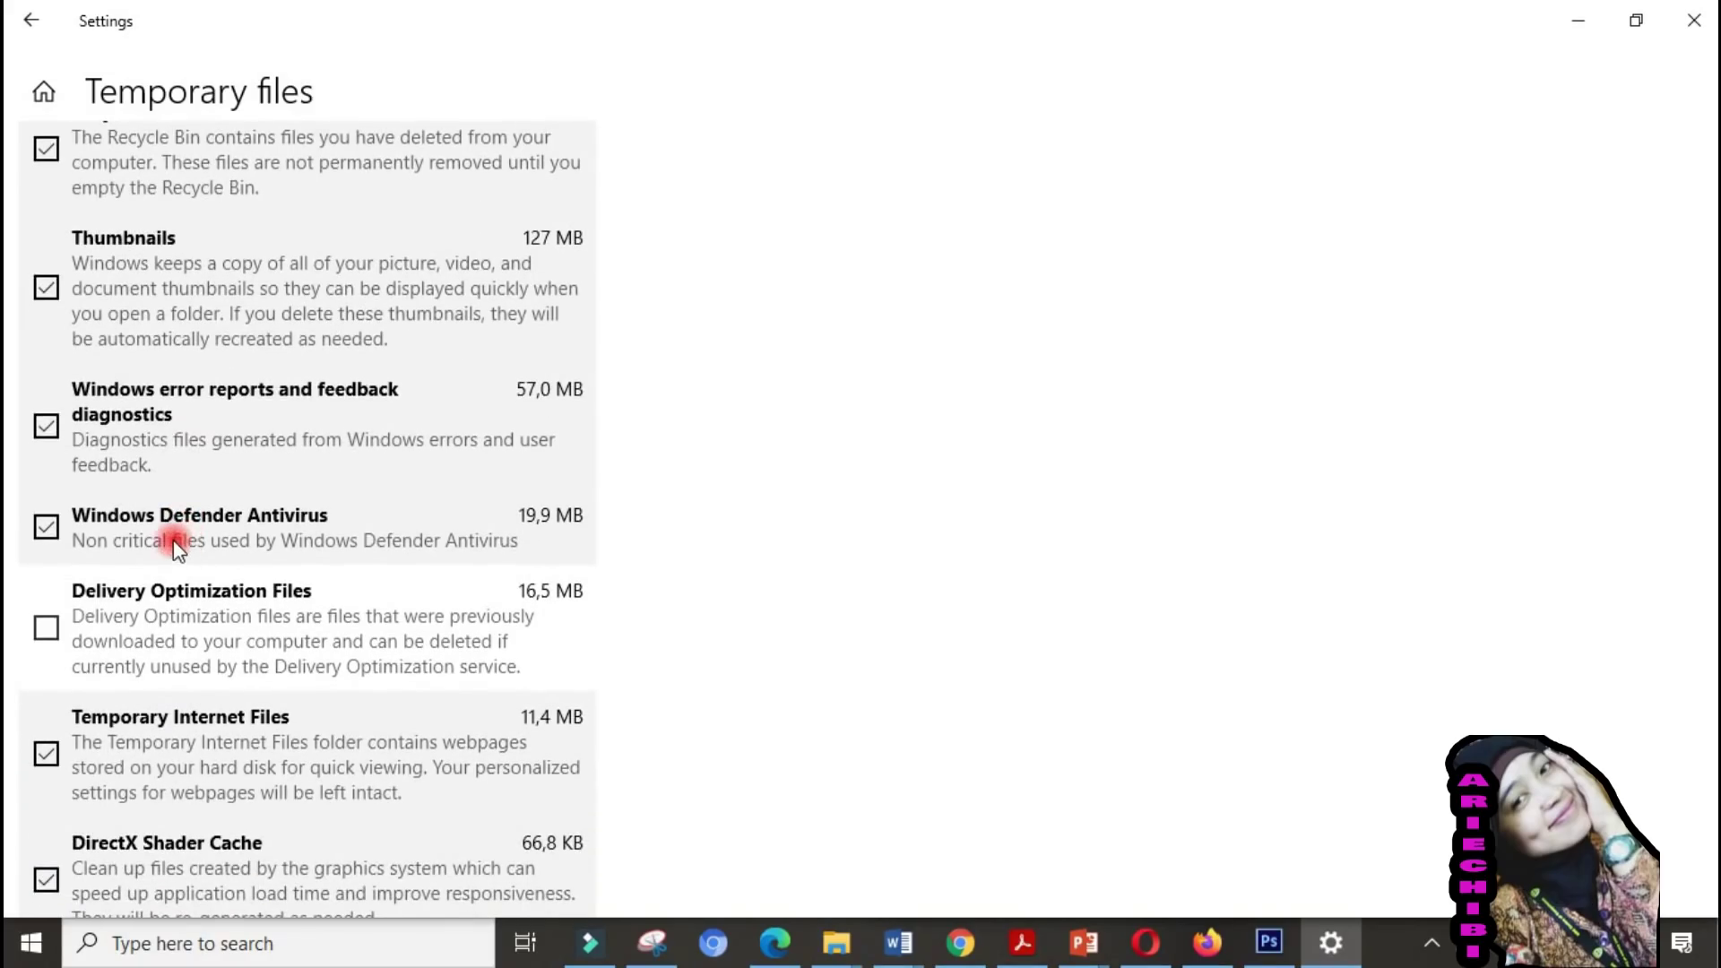
{"action": "left_click", "coordinate": [52, 627]}
{"action": "scroll", "coordinate": [195, 644], "scroll_direction": "down", "scroll_amount": 4}
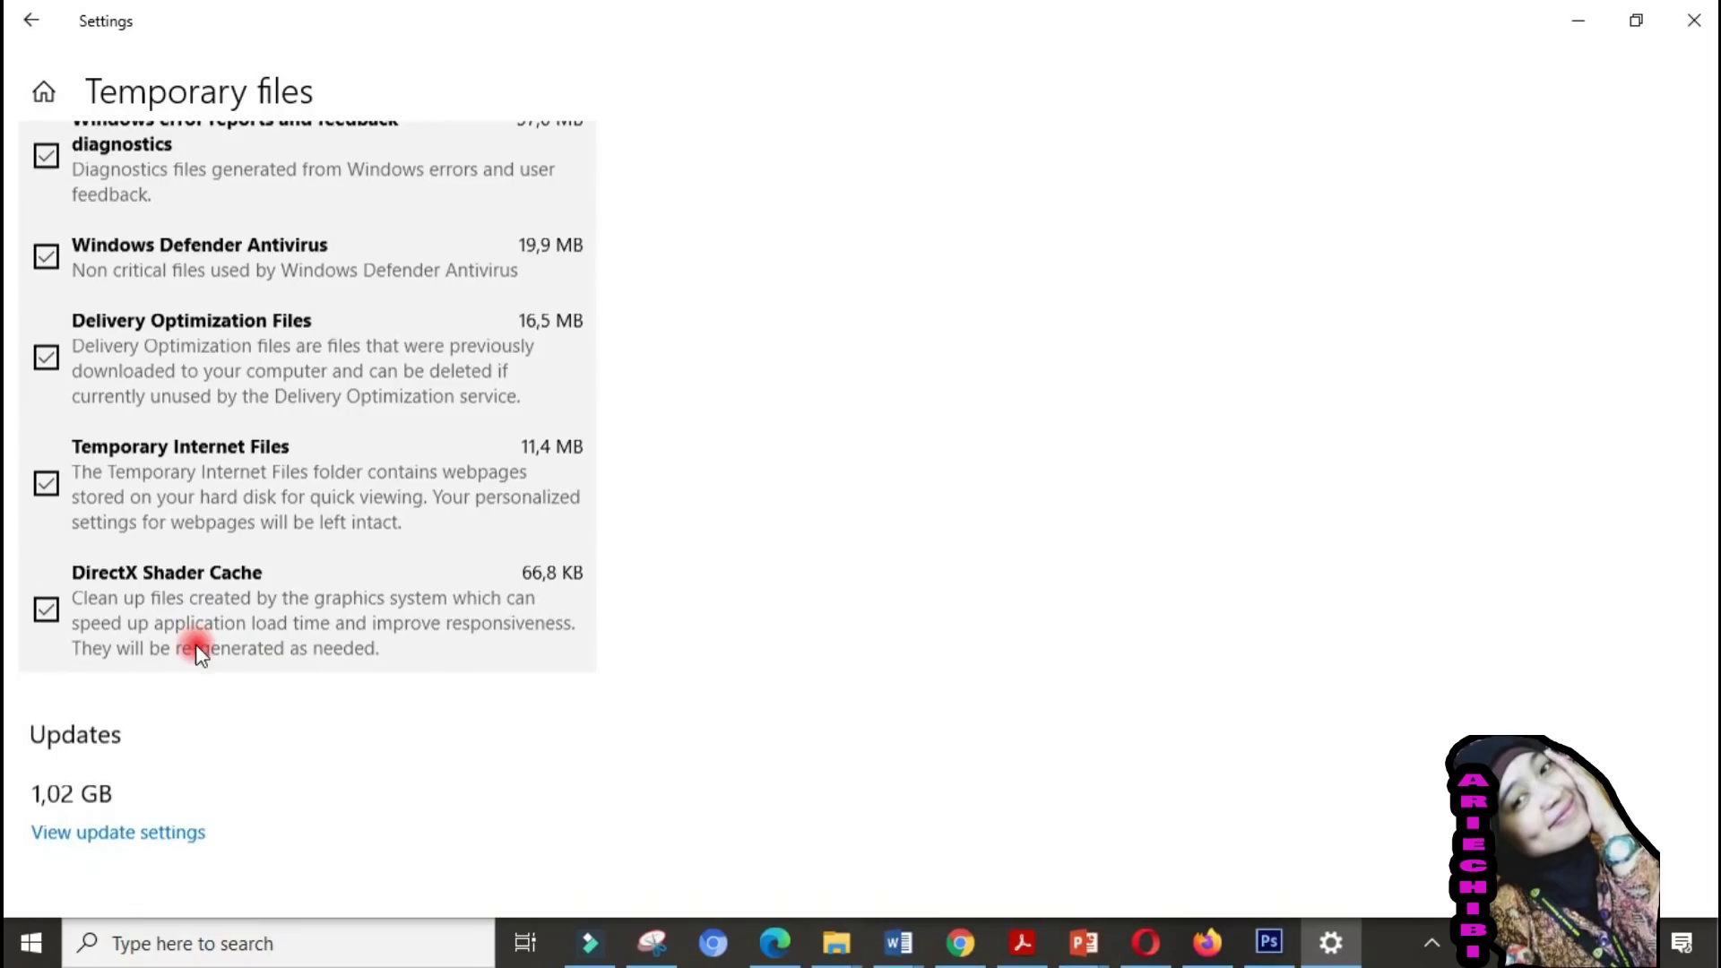
- Include the Downloads folder in the cleanup and remove all the selected files
{"action": "scroll", "coordinate": [195, 644], "scroll_direction": "up", "scroll_amount": 10}
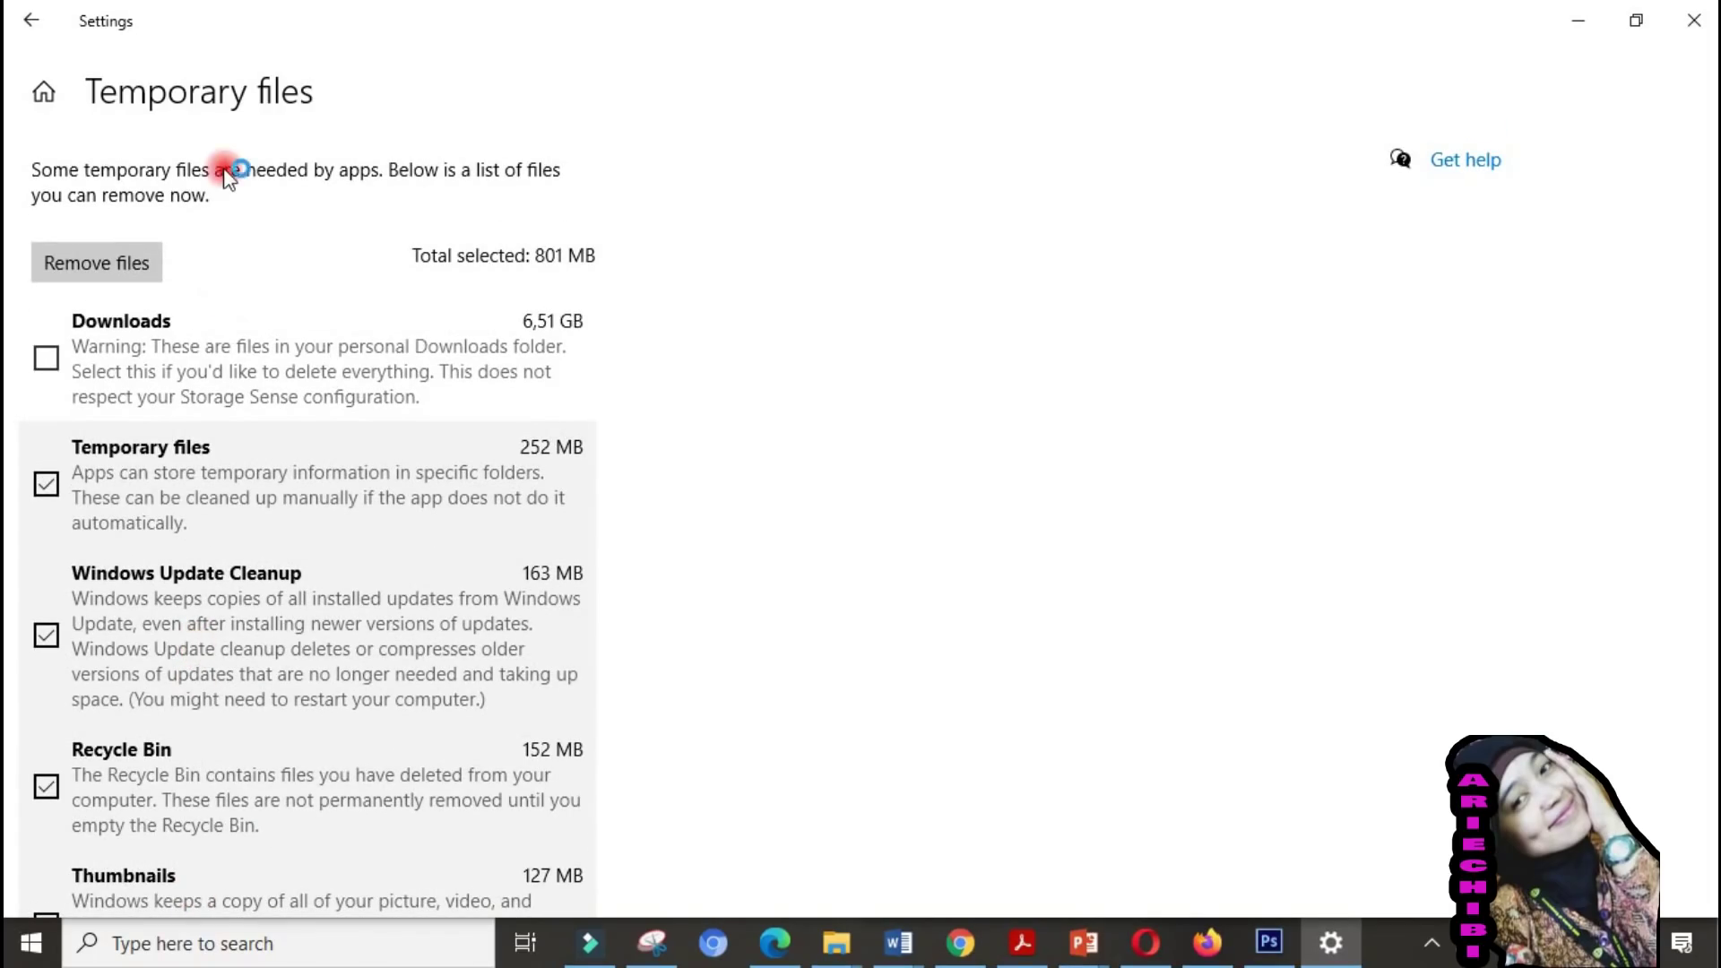
{"action": "left_click", "coordinate": [48, 356]}
{"action": "left_click", "coordinate": [124, 267]}
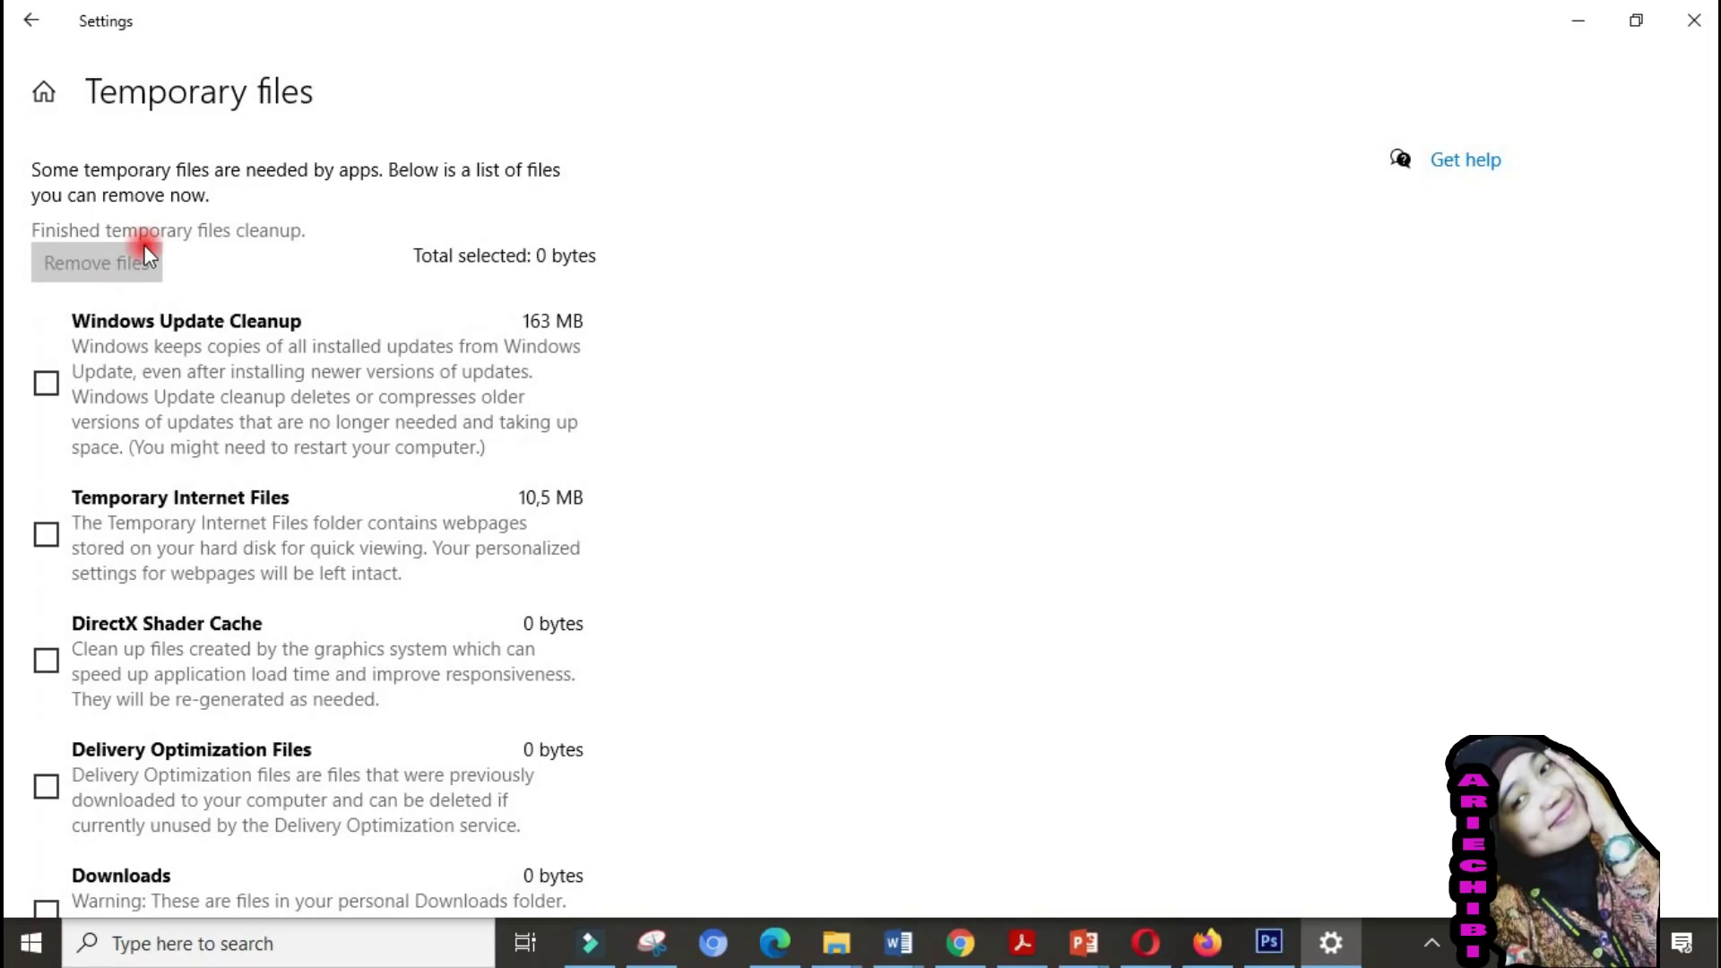
- Return to the Storage page and open the Apps & features category of Local Disk (C:)
{"action": "left_click", "coordinate": [44, 32]}
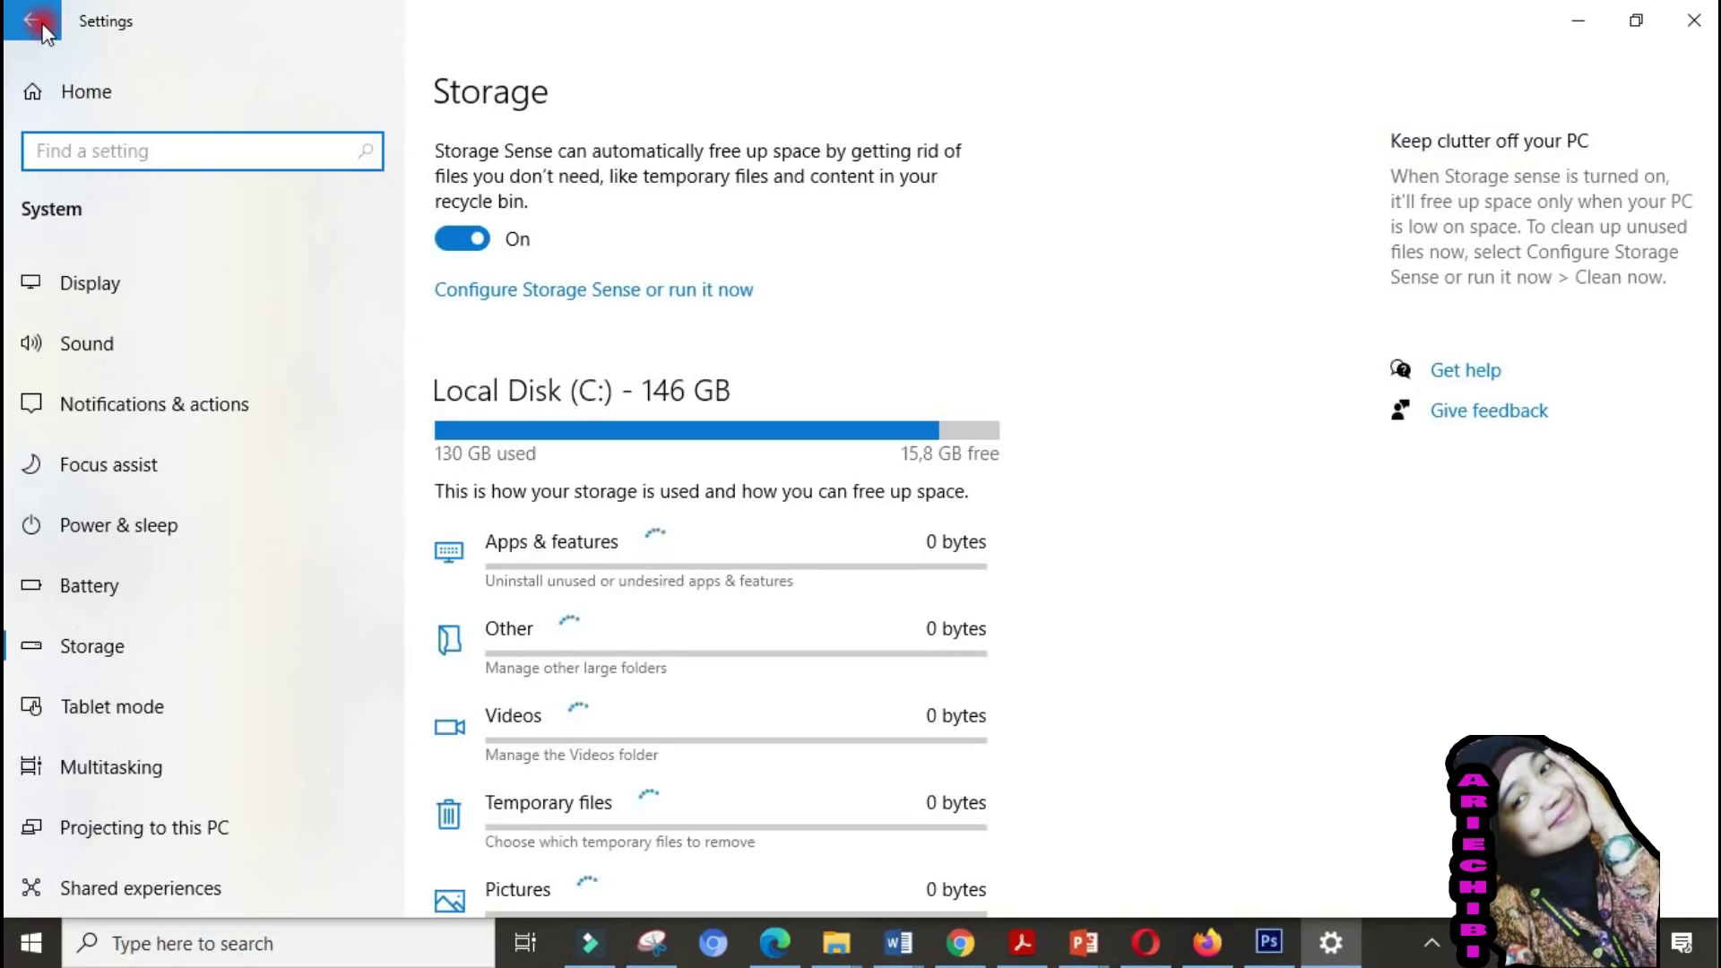
{"action": "scroll", "coordinate": [730, 257], "scroll_direction": "down", "scroll_amount": 3}
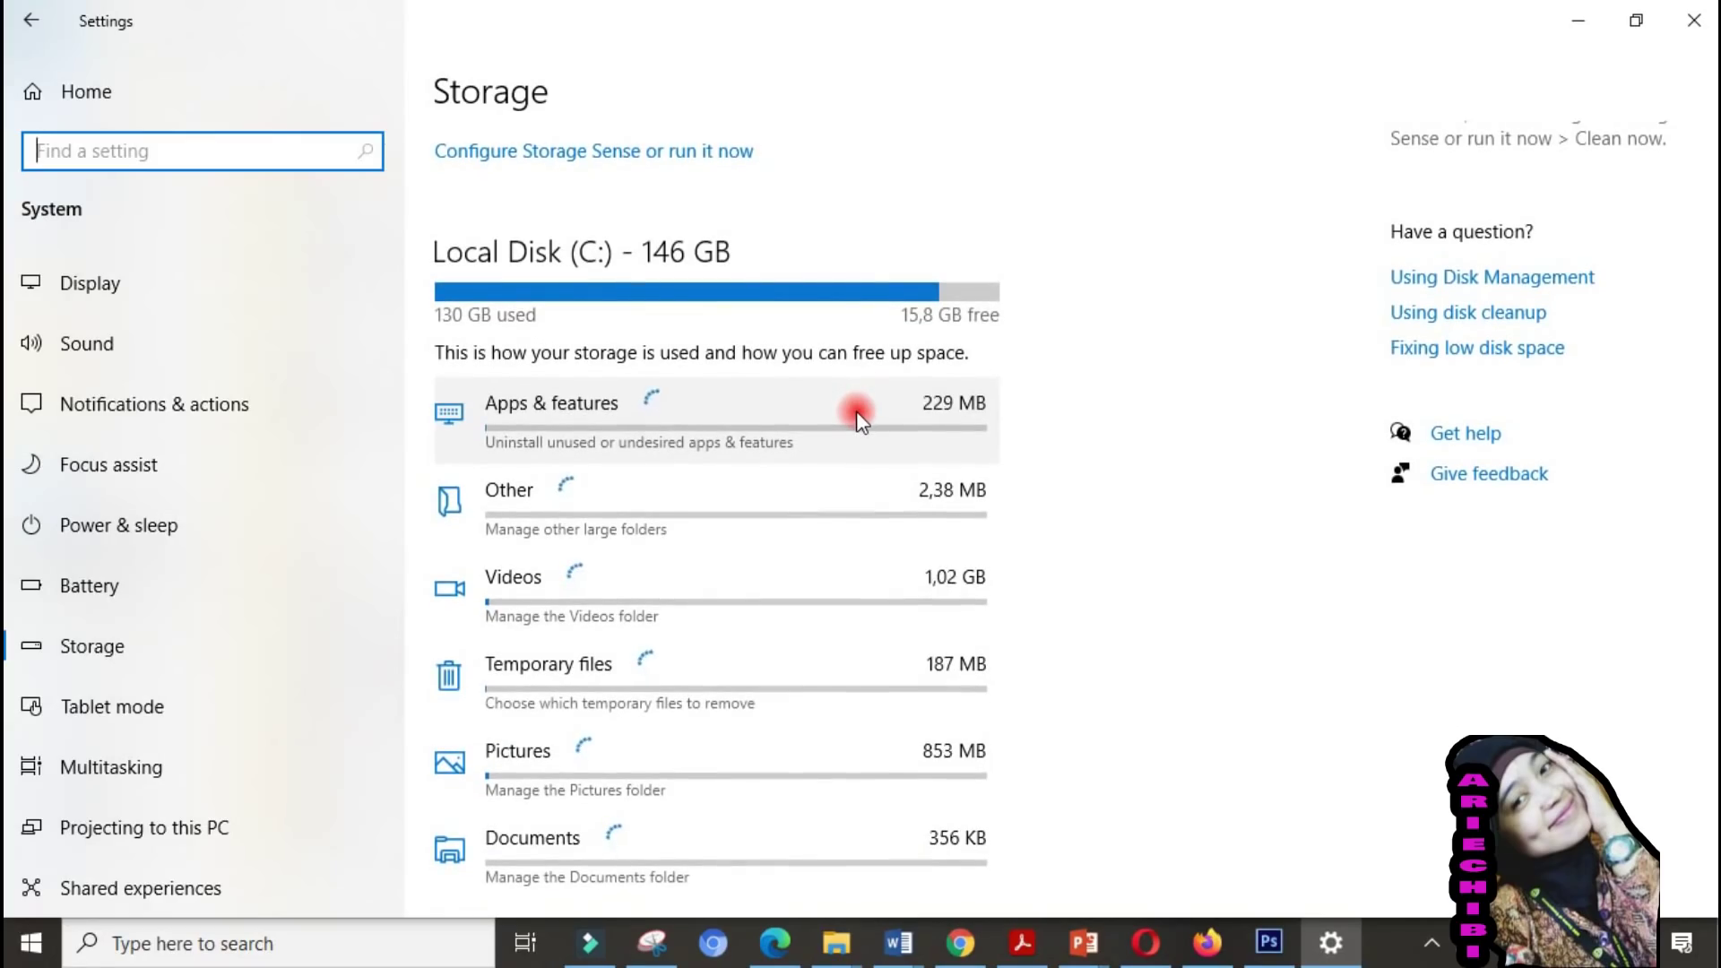
{"action": "scroll", "coordinate": [856, 410], "scroll_direction": "down", "scroll_amount": 1}
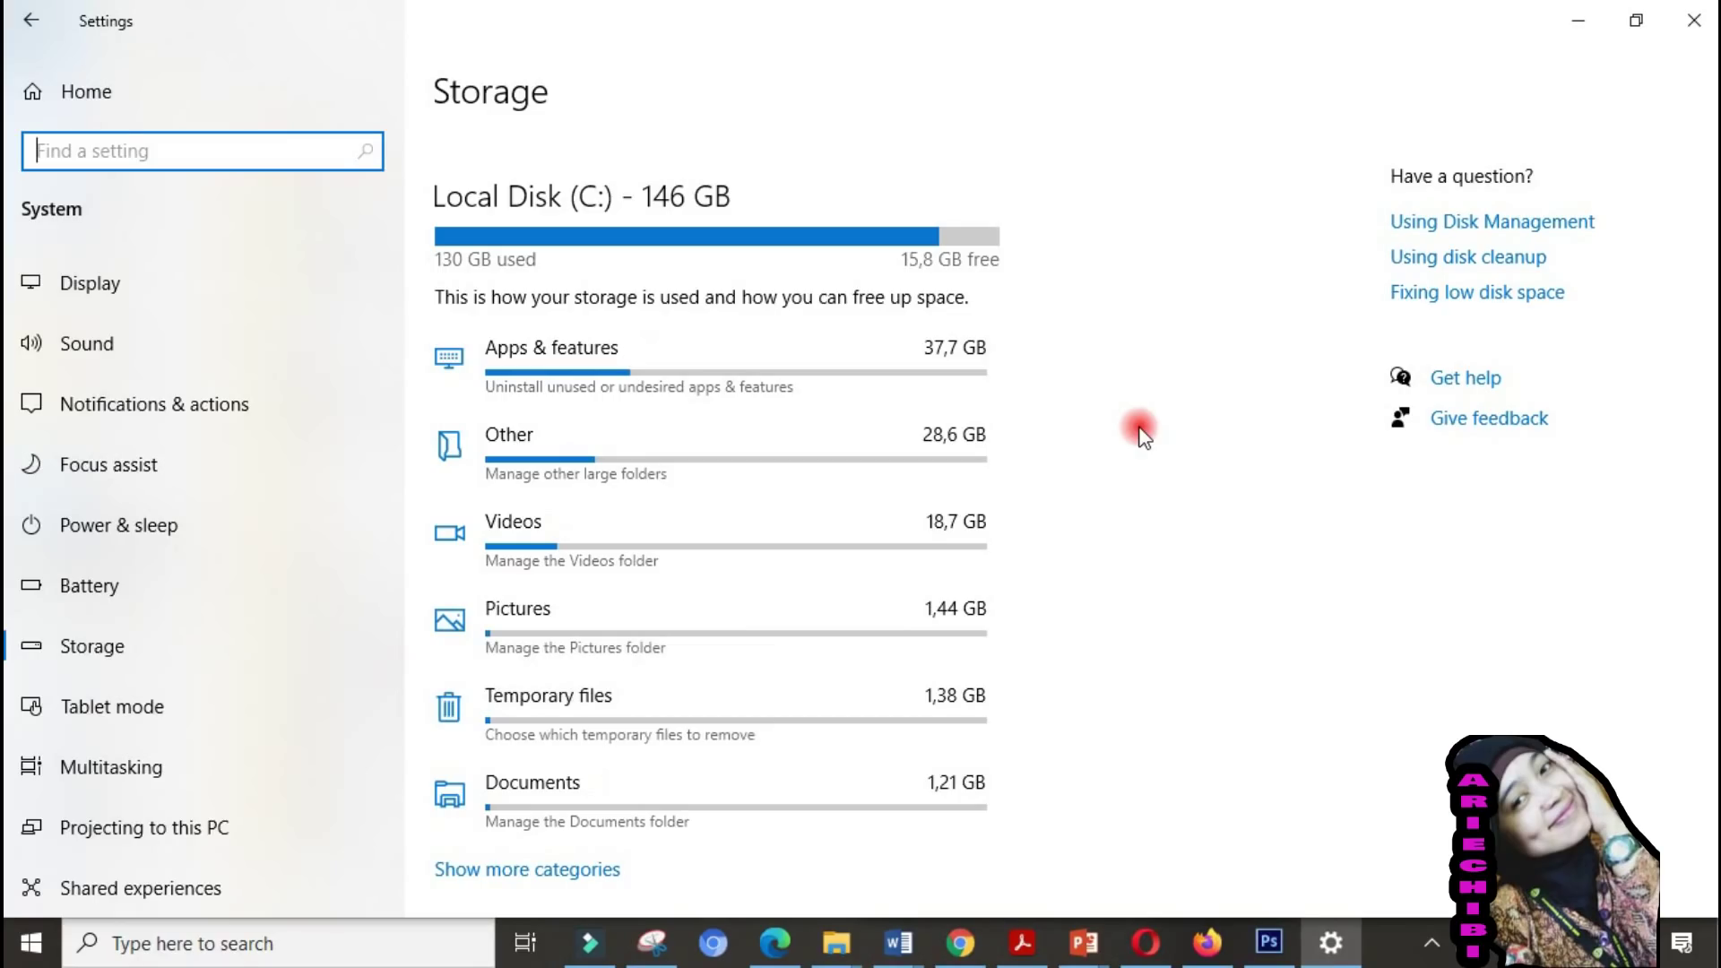
{"action": "left_click", "coordinate": [819, 384]}
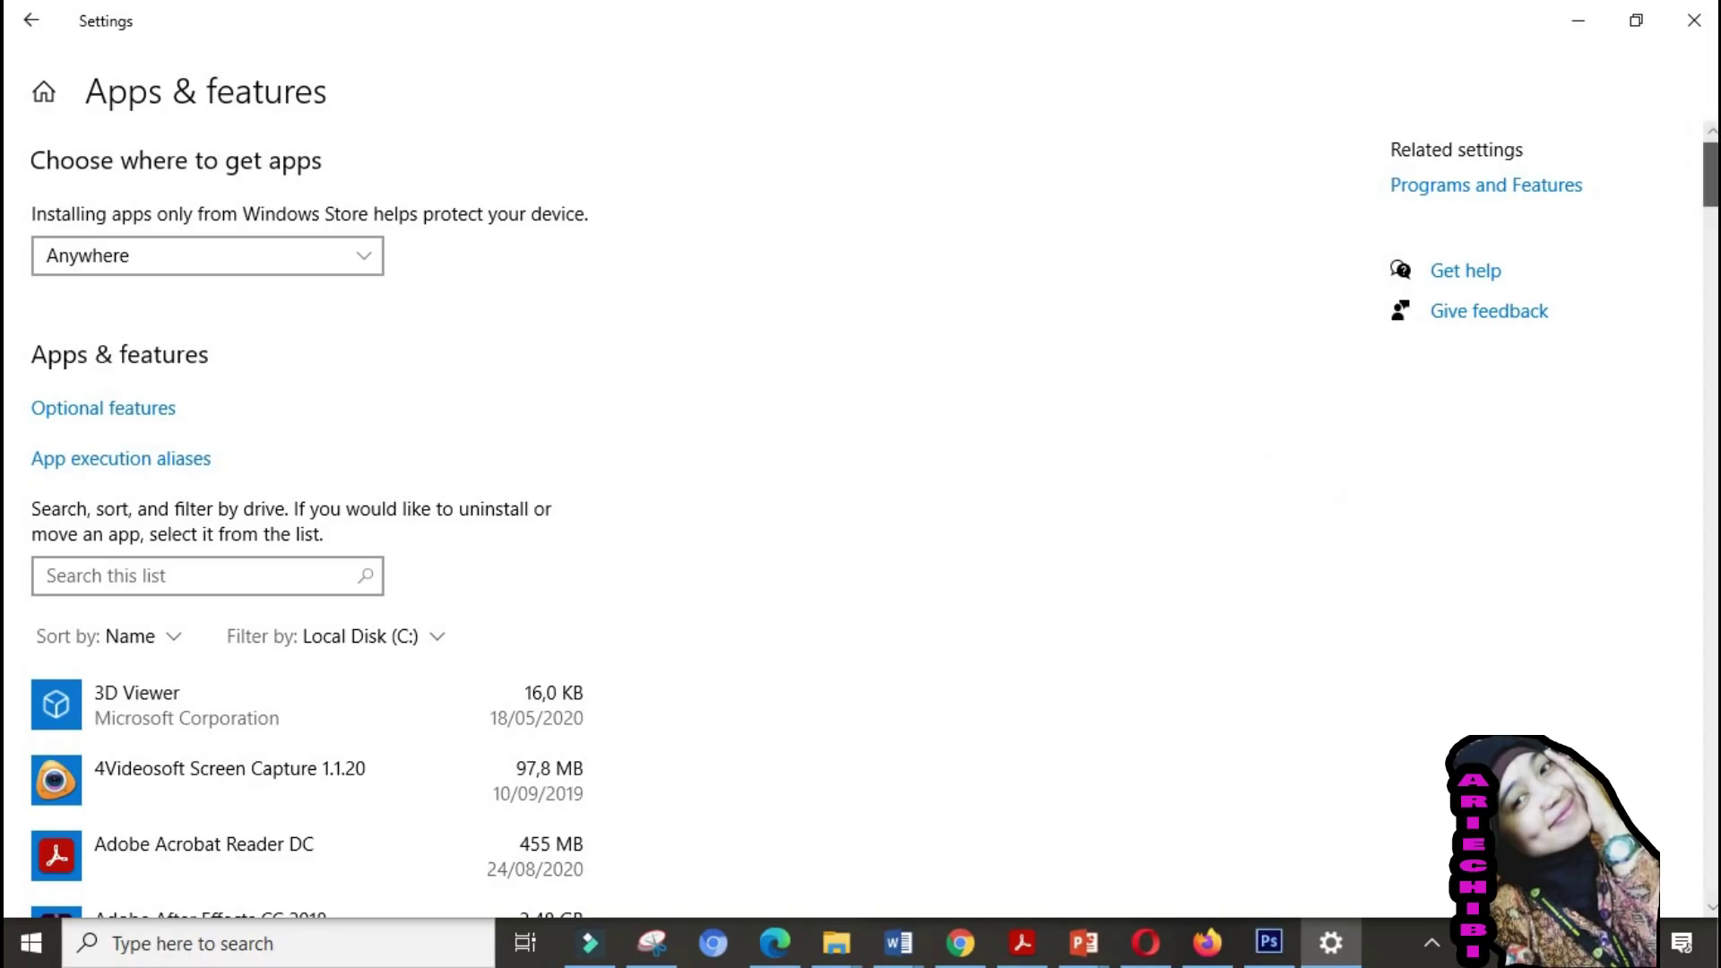
- Uninstall BlueStacks App Player from the installed apps, confirming the removal without giving a reason
{"action": "scroll", "coordinate": [873, 519], "scroll_direction": "down", "scroll_amount": 6}
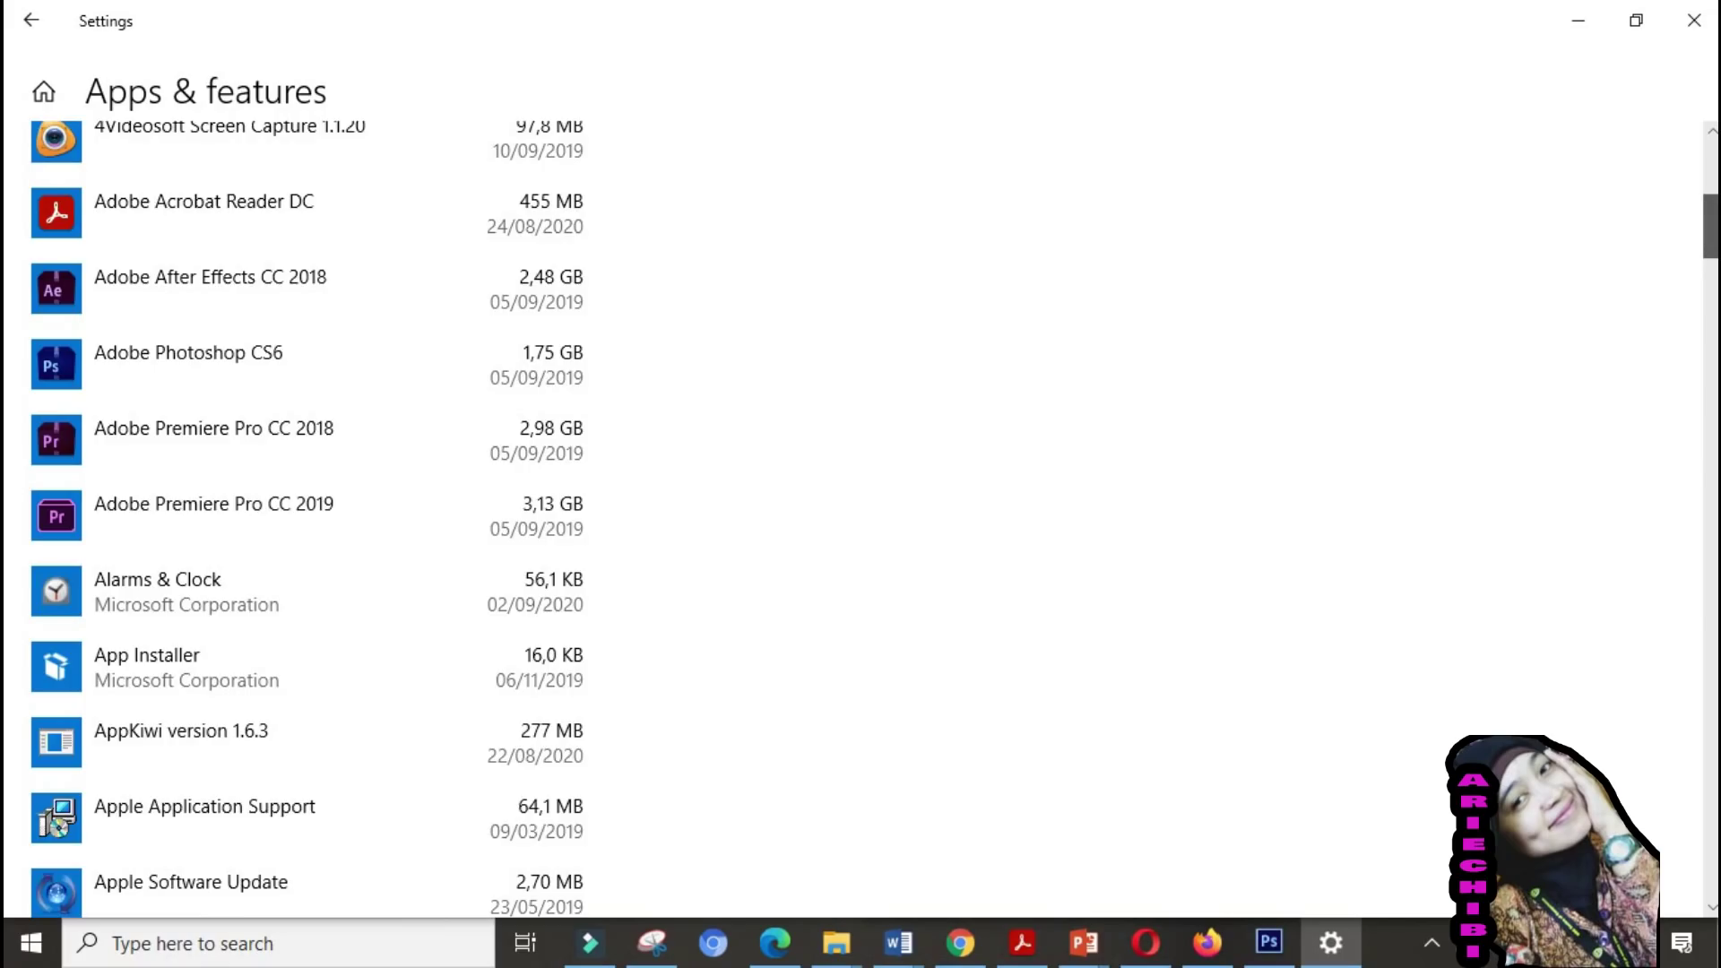
{"action": "scroll", "coordinate": [874, 520], "scroll_direction": "up", "scroll_amount": 2}
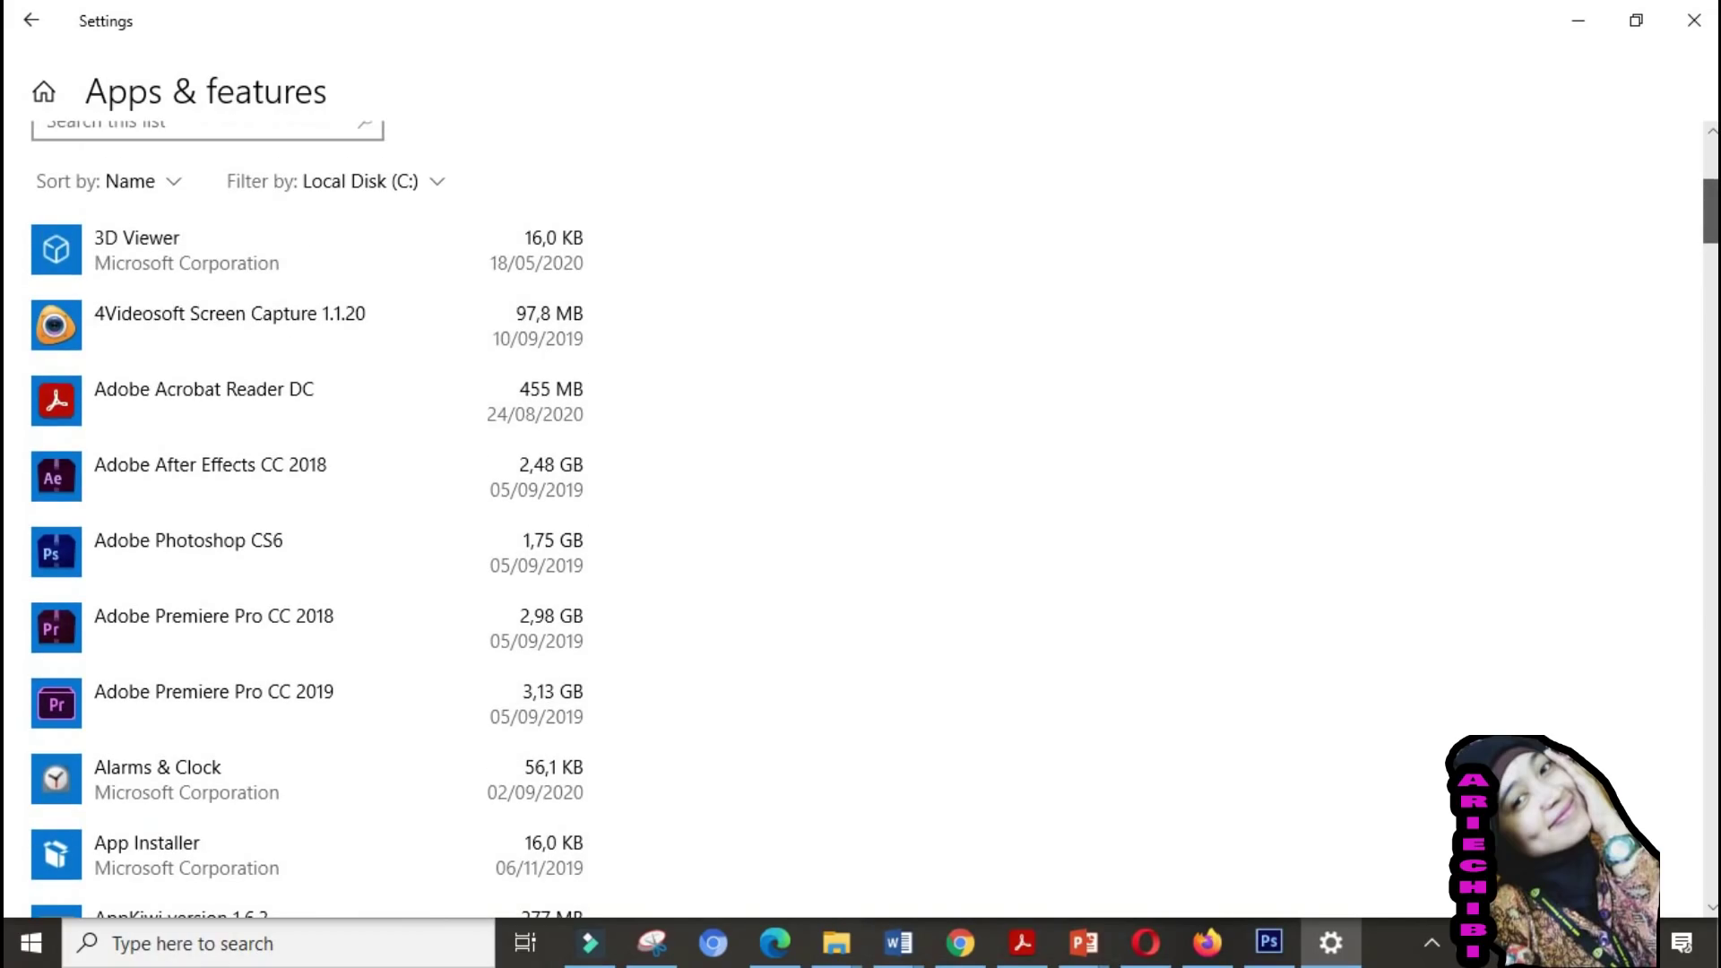
{"action": "scroll", "coordinate": [1708, 197], "scroll_direction": "up", "scroll_amount": 2}
{"action": "scroll", "coordinate": [1712, 204], "scroll_direction": "down", "scroll_amount": 6}
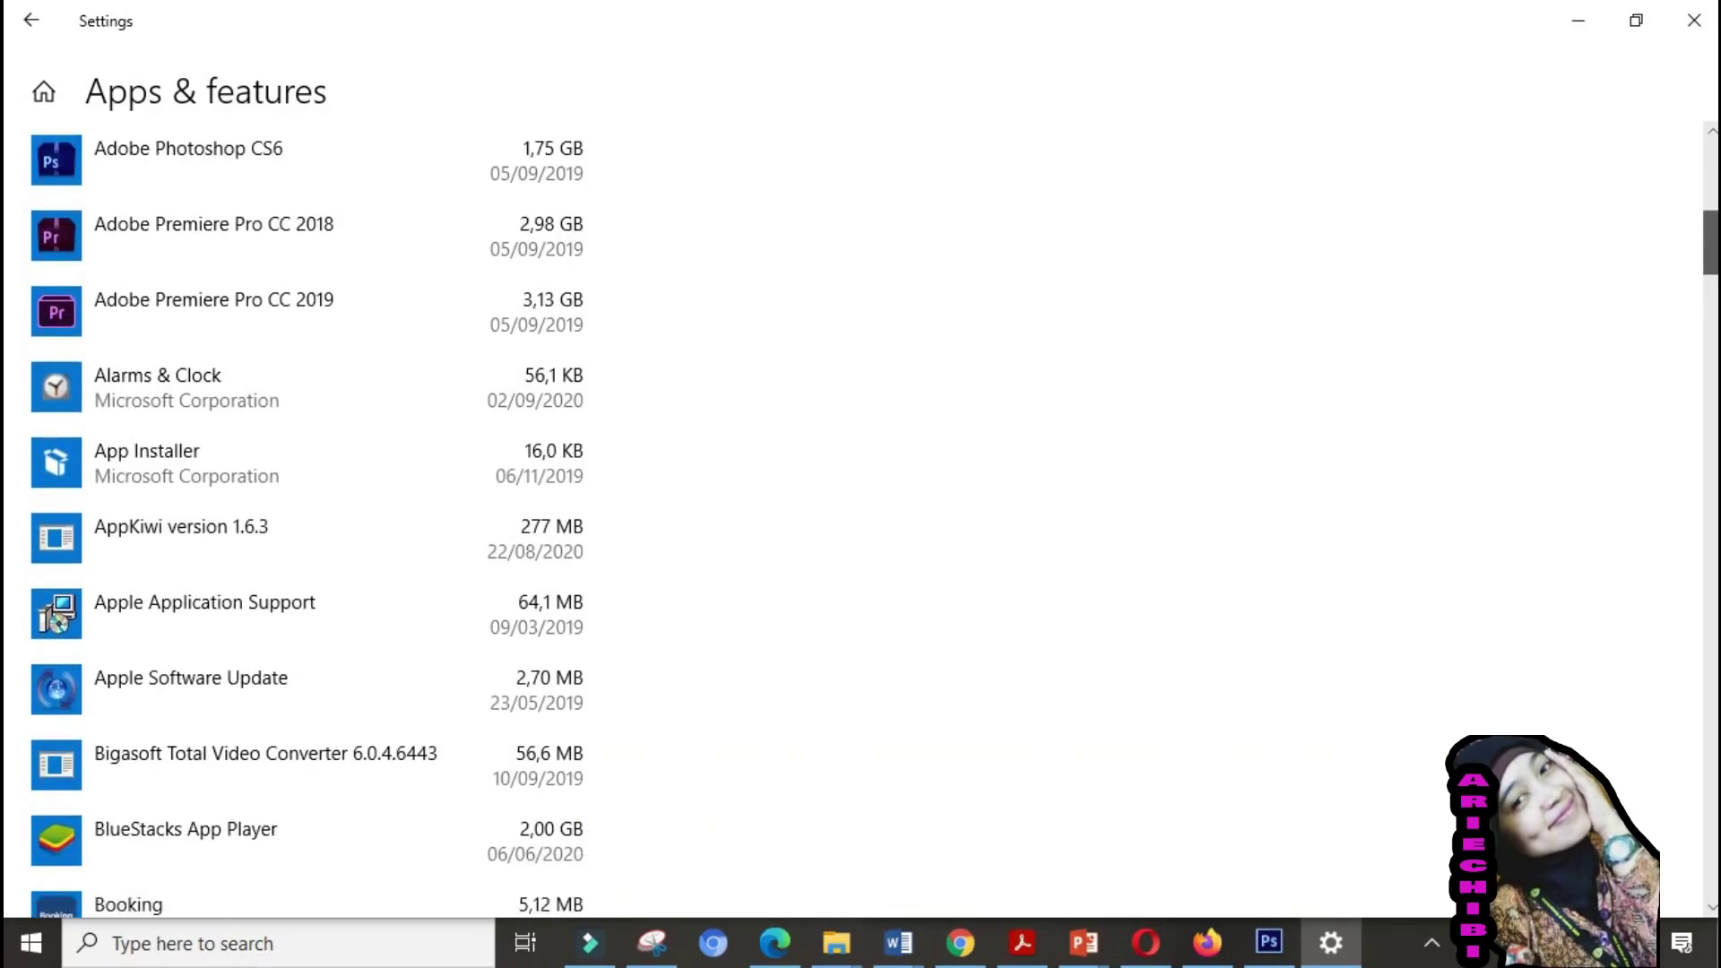
{"action": "scroll", "coordinate": [1708, 260], "scroll_direction": "down", "scroll_amount": 2}
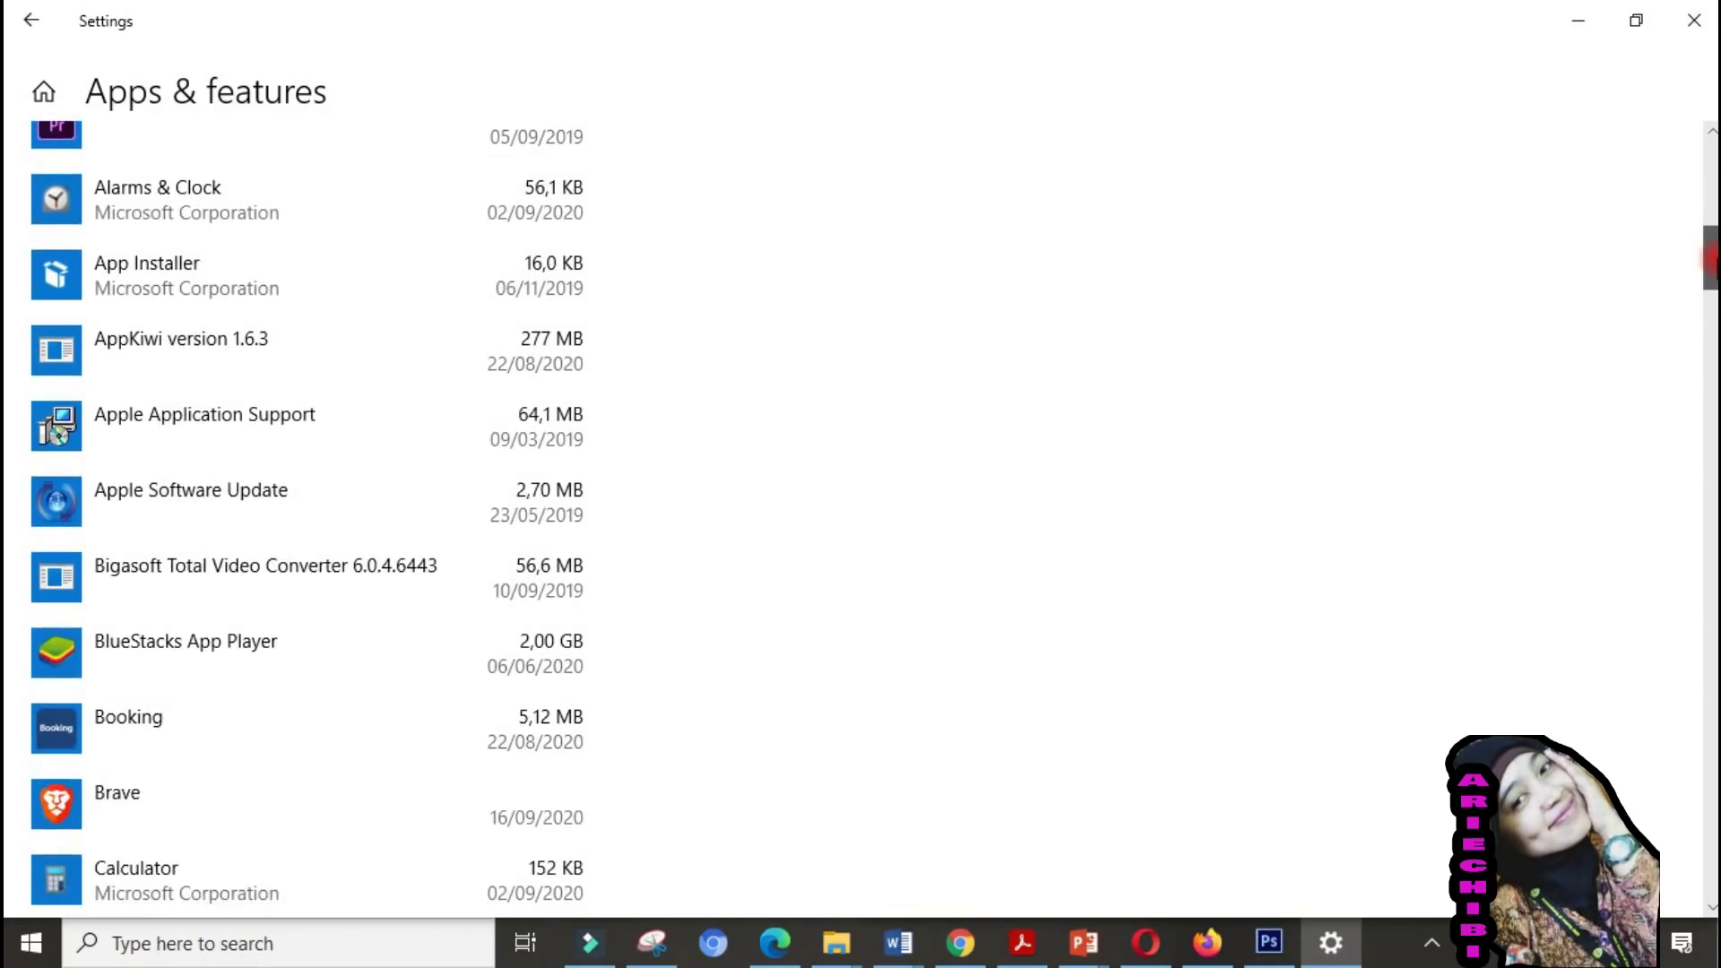
{"action": "scroll", "coordinate": [1709, 260], "scroll_direction": "down", "scroll_amount": 1}
{"action": "left_click", "coordinate": [361, 581]}
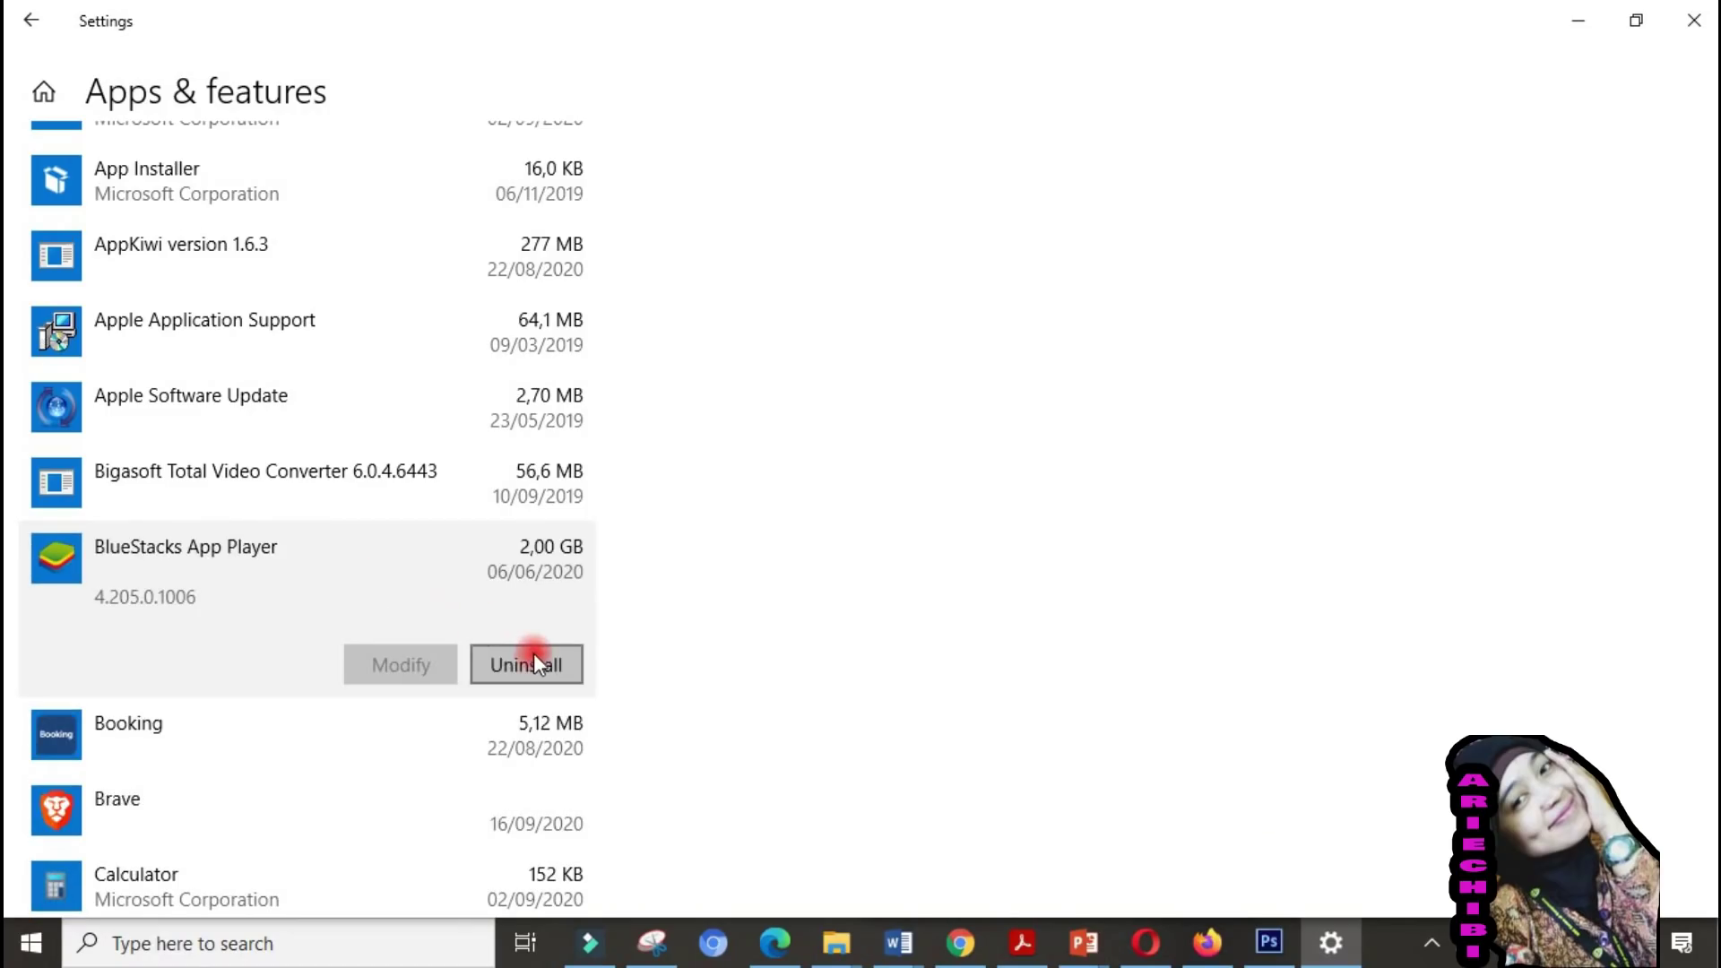
{"action": "left_click", "coordinate": [535, 663]}
{"action": "left_click", "coordinate": [661, 609]}
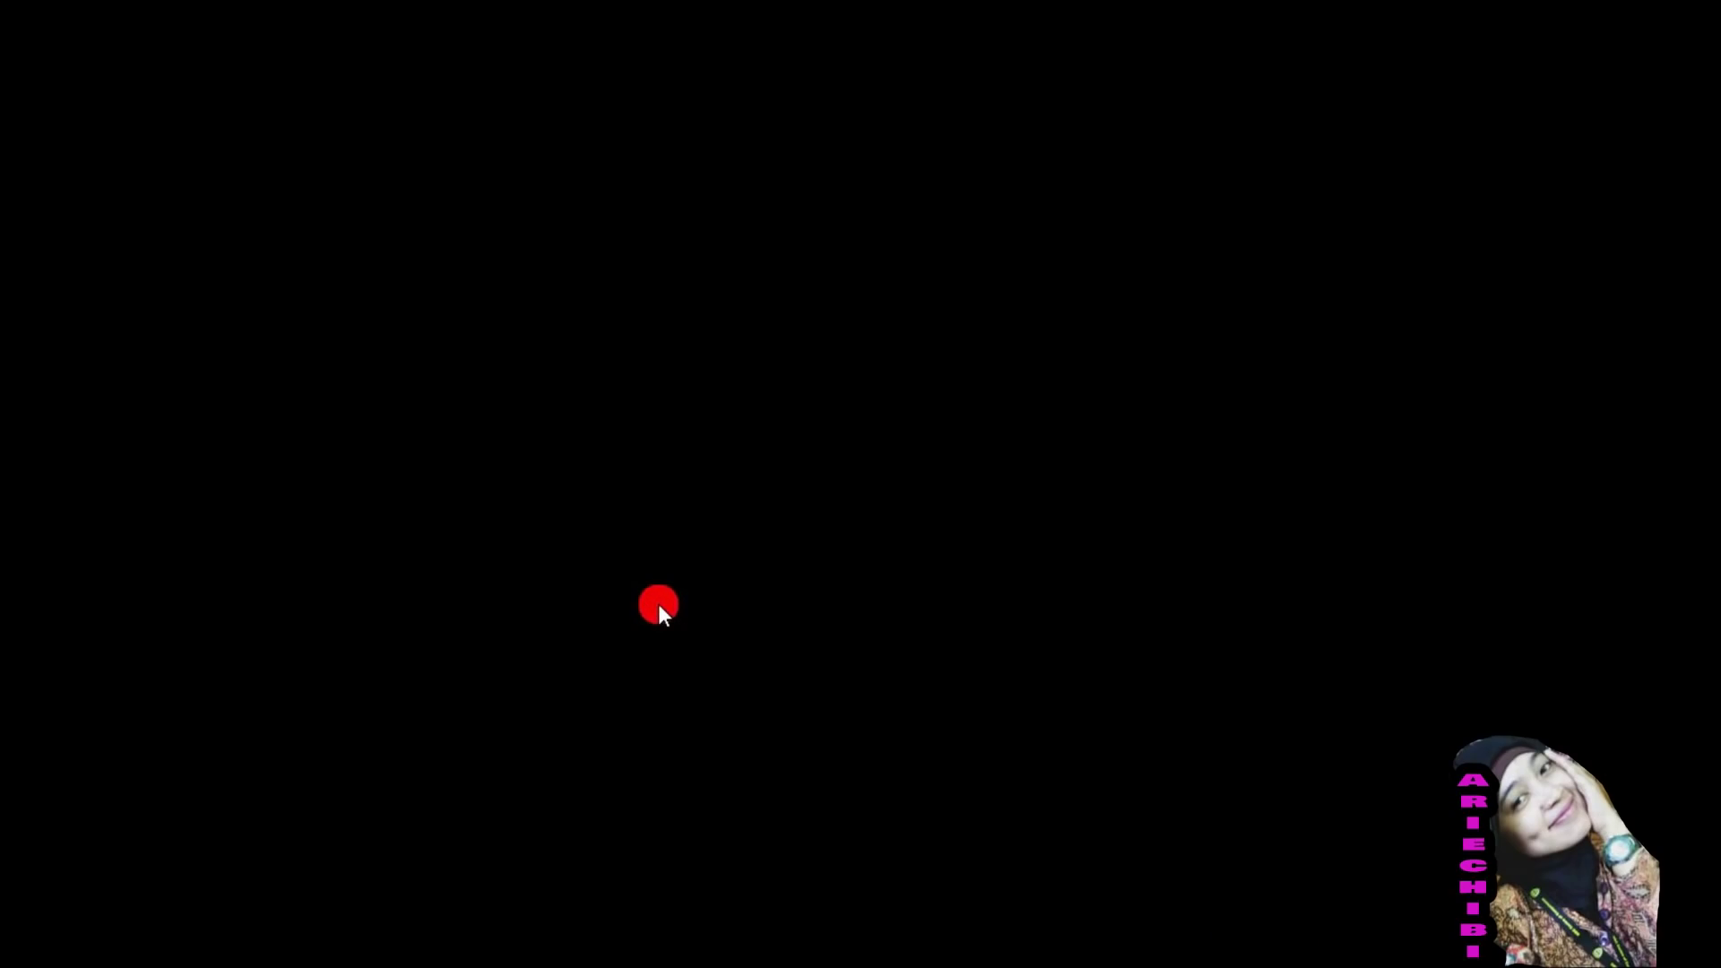
{"action": "left_click", "coordinate": [748, 640]}
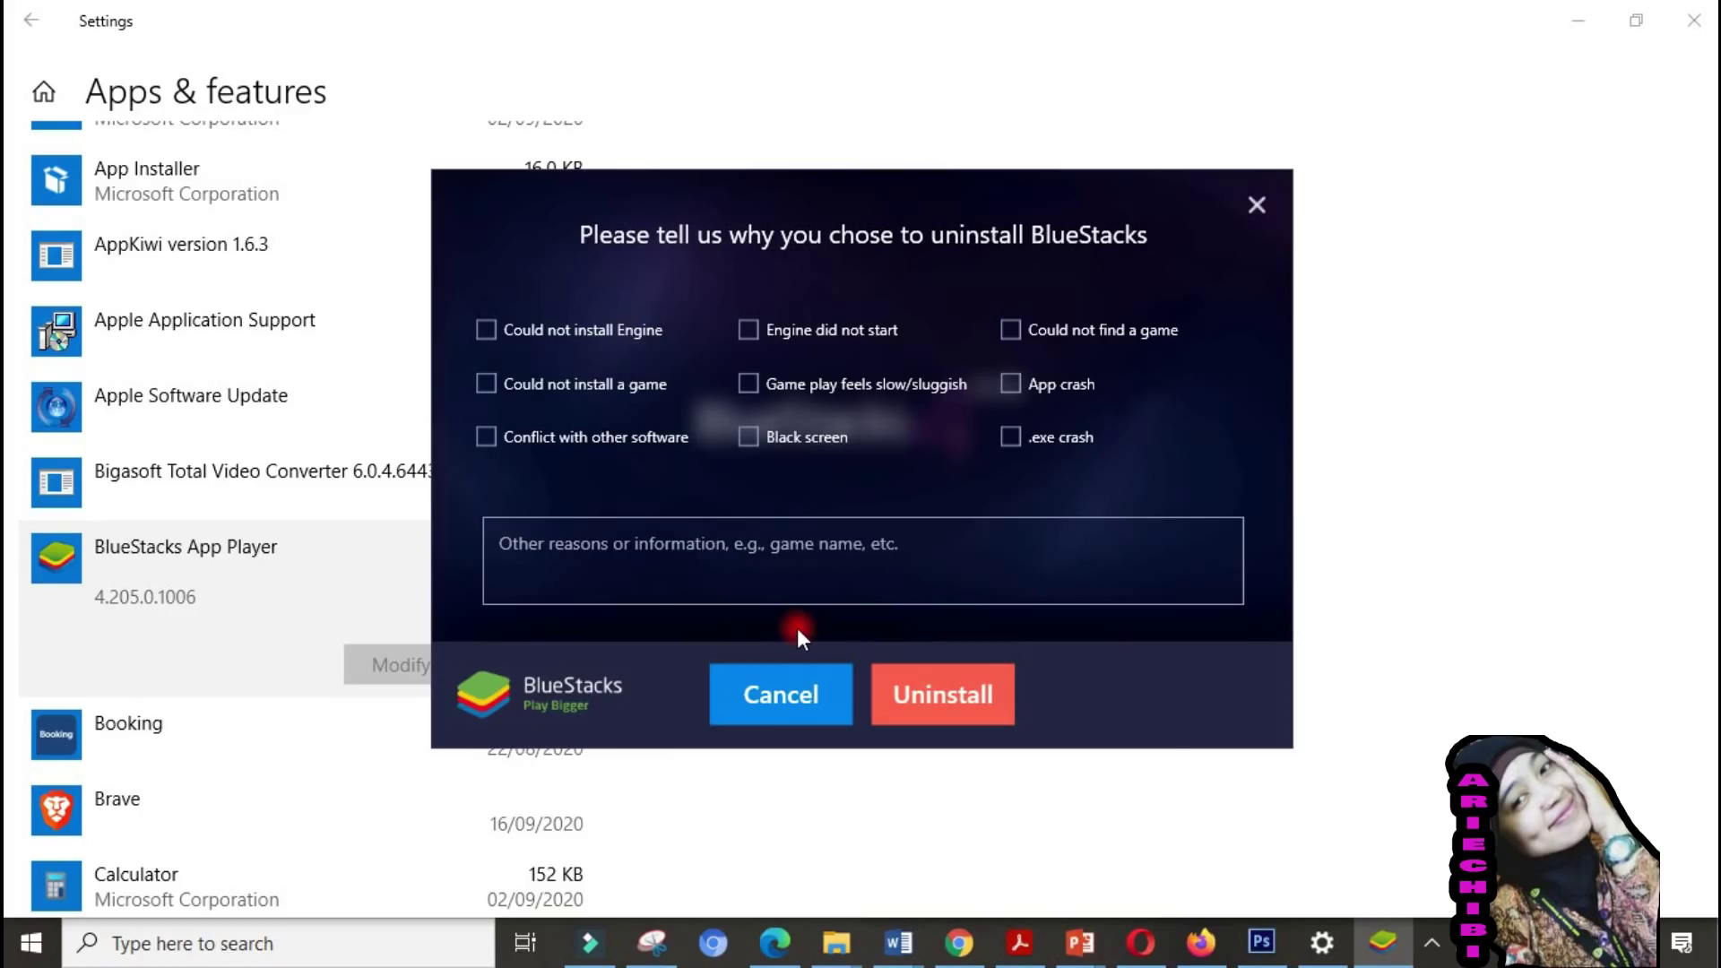
{"action": "left_click", "coordinate": [952, 684]}
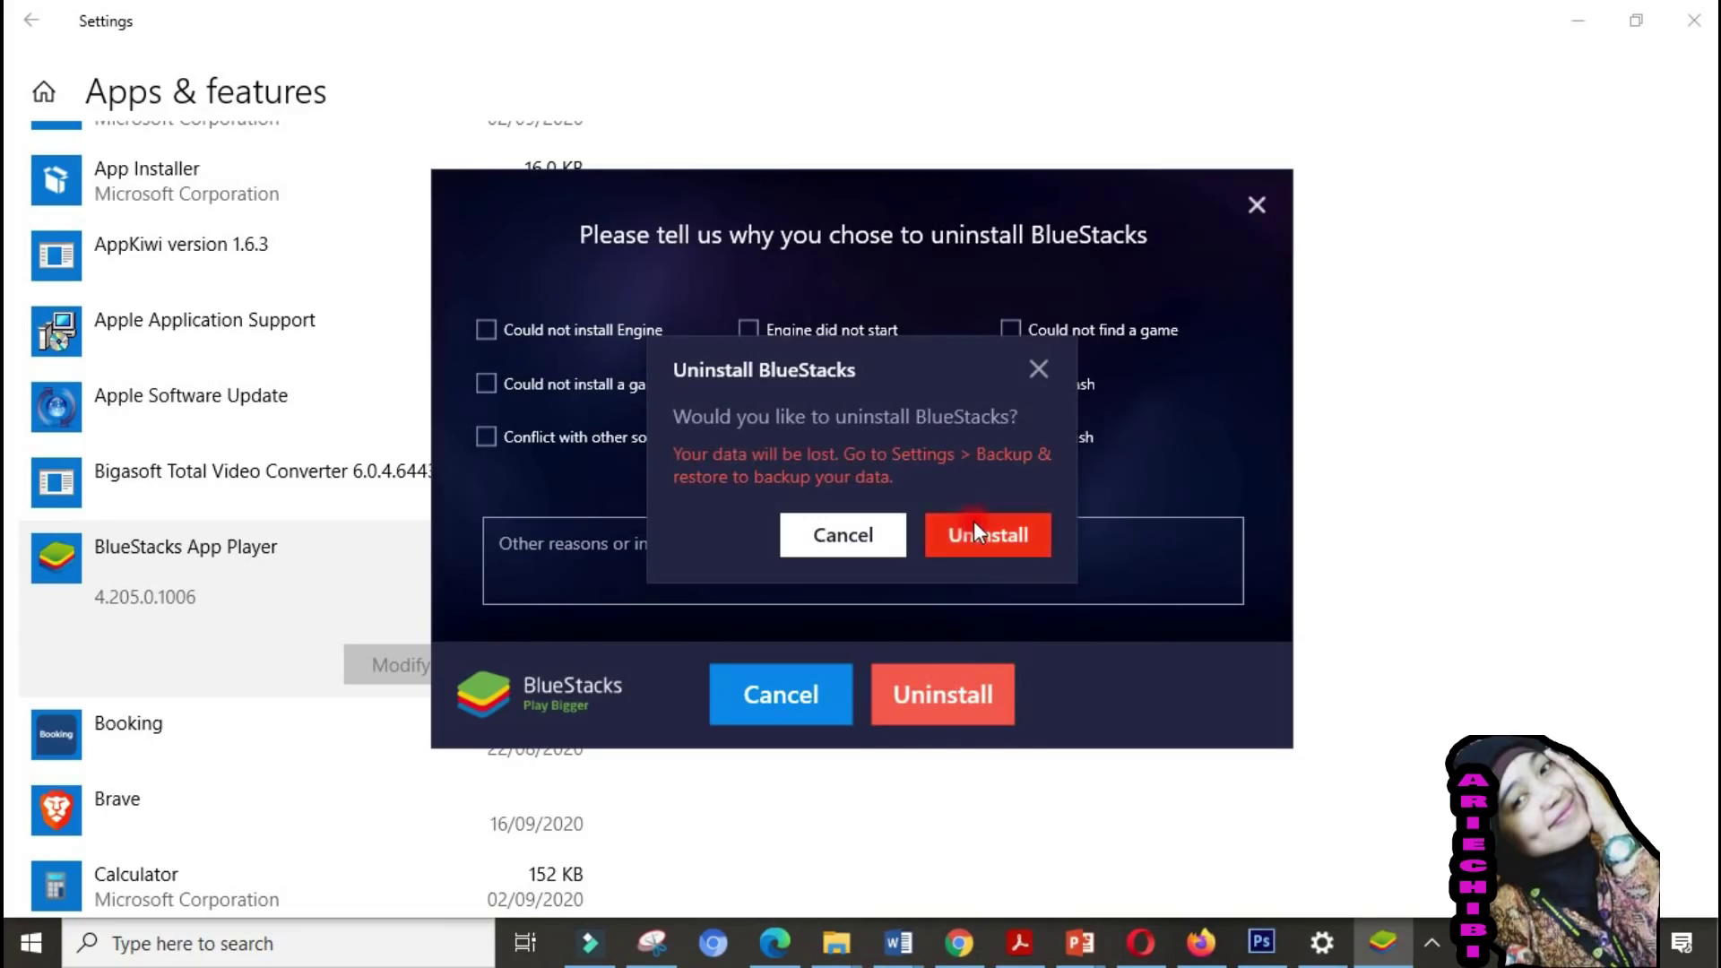
{"action": "left_click", "coordinate": [975, 532]}
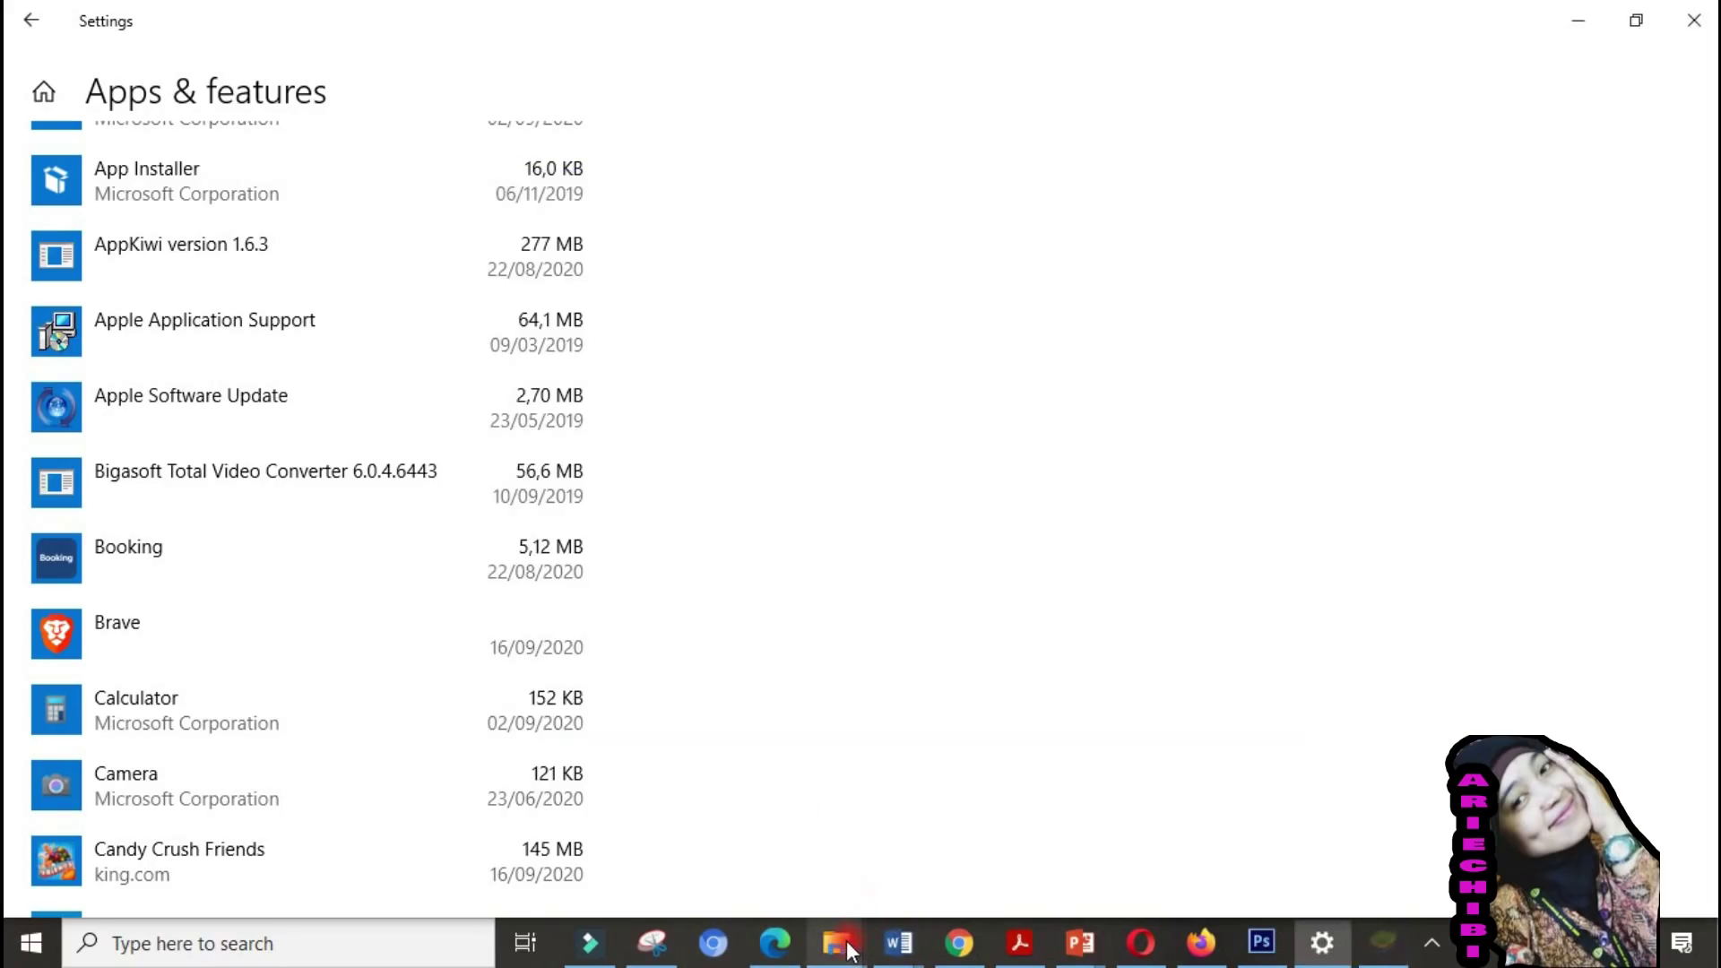
- Switch to the Program Files (x86) window in File Explorer and check the free space of Local Disk (C:) under This PC
{"action": "mouse_move", "coordinate": [842, 945]}
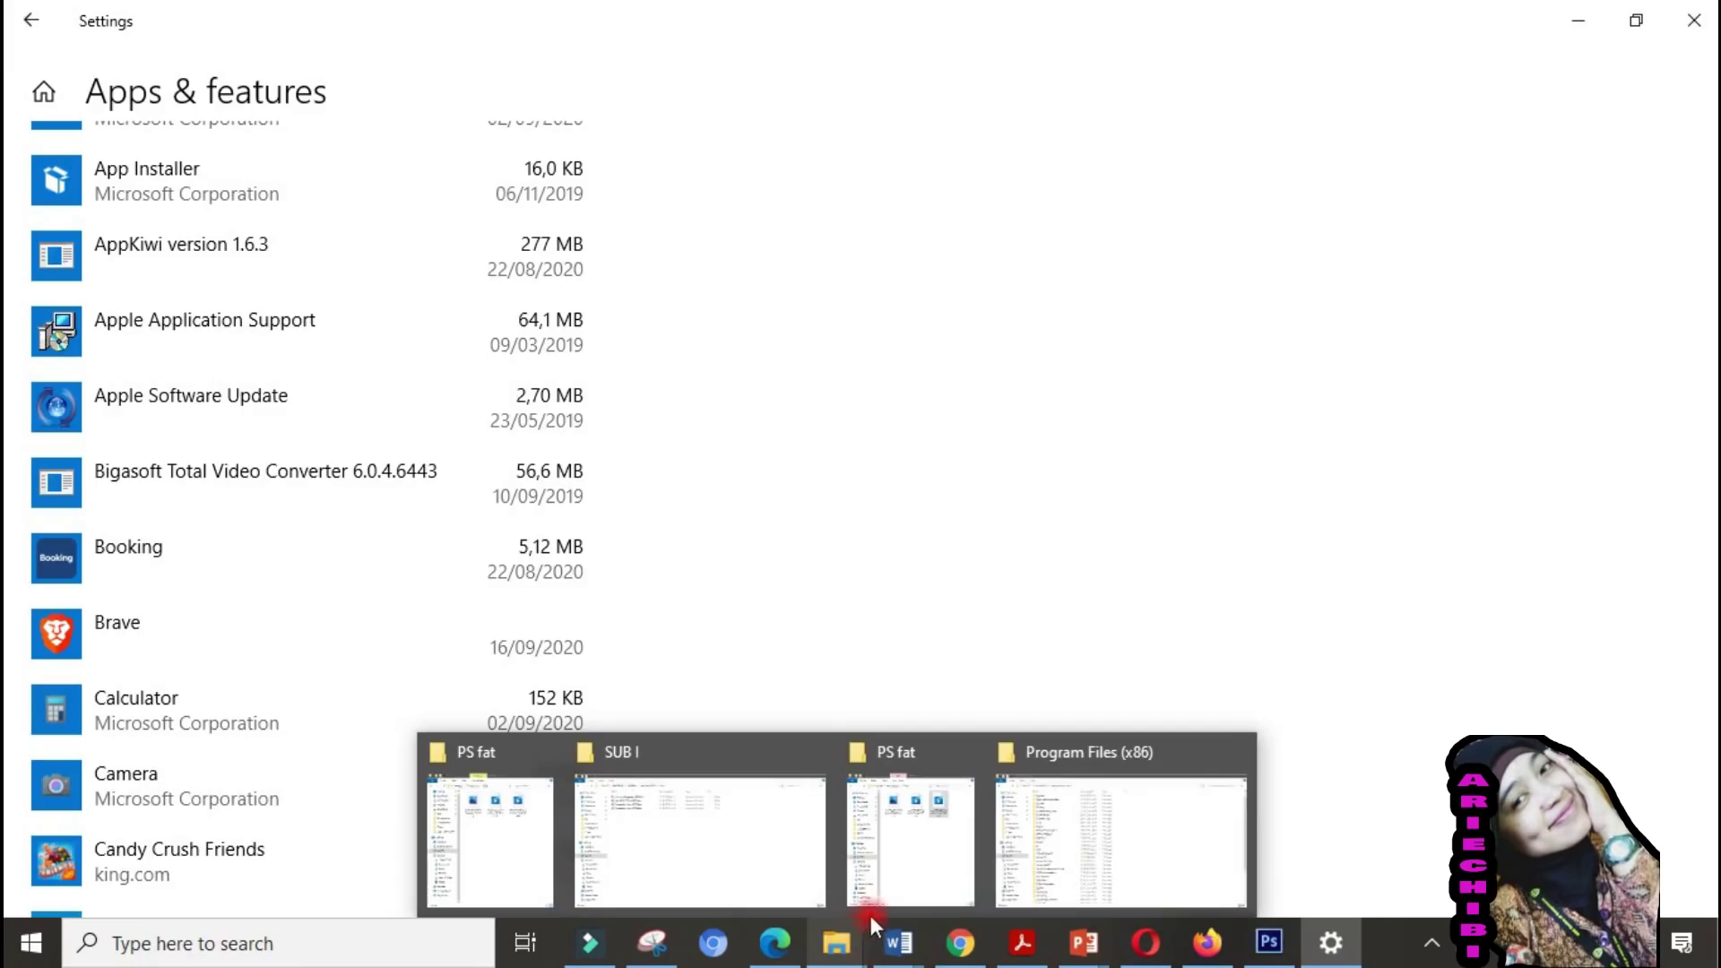
{"action": "left_click", "coordinate": [1045, 837]}
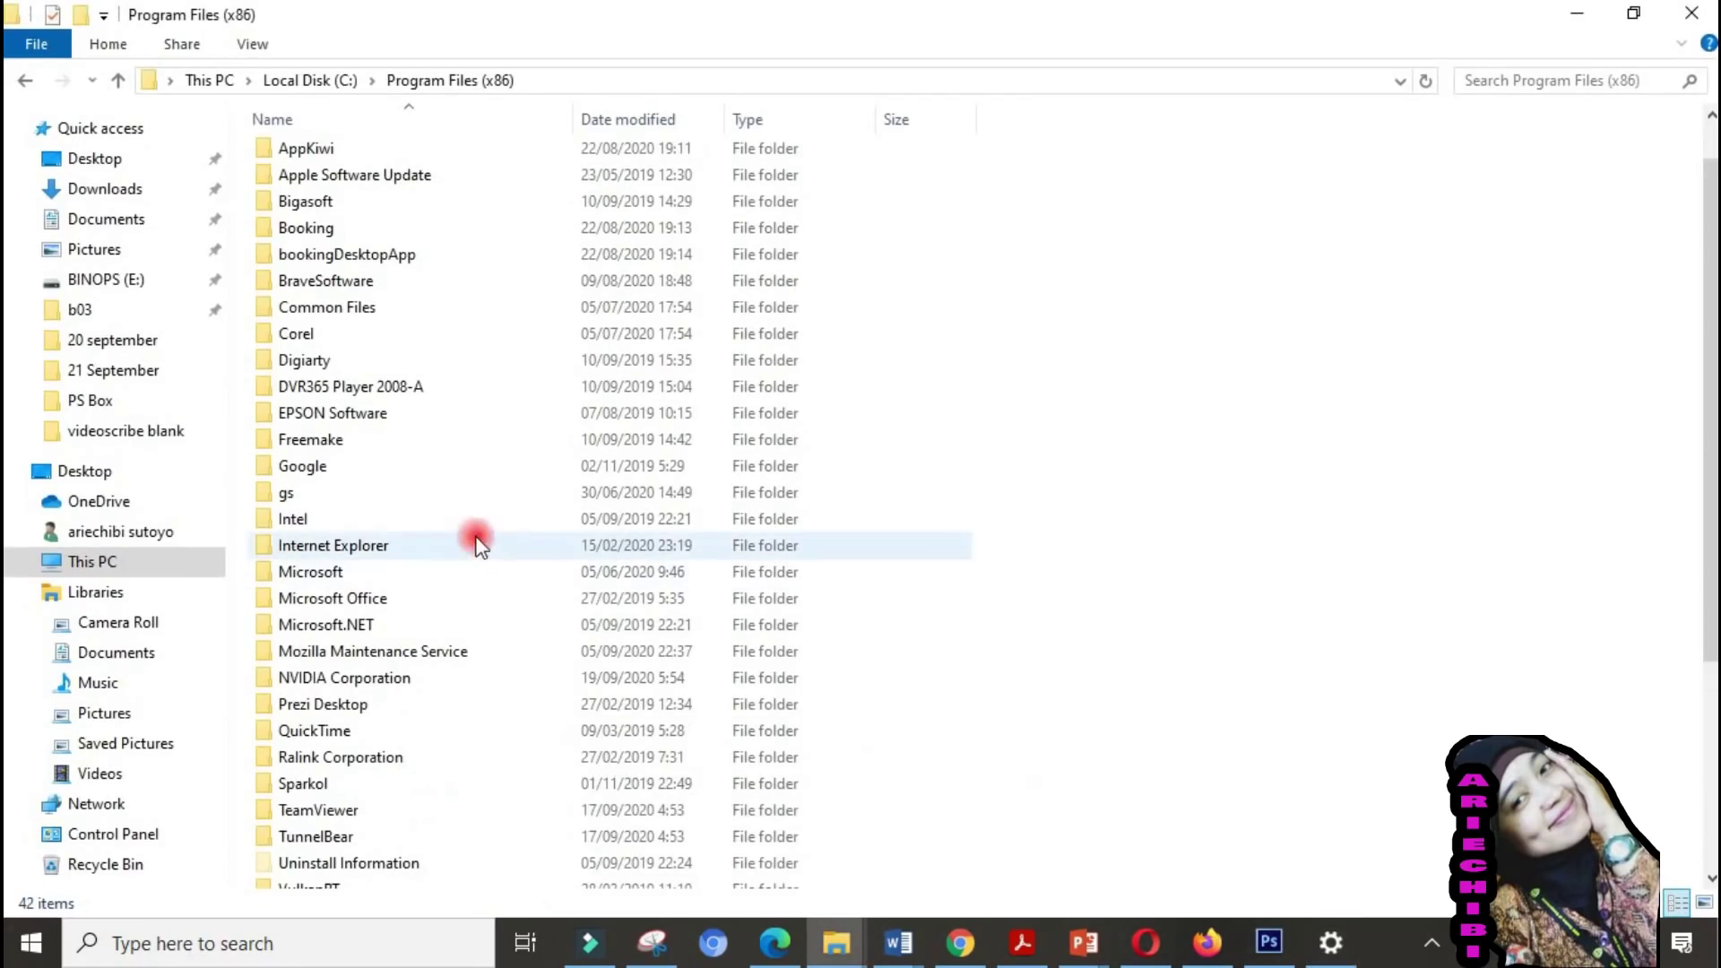
{"action": "left_click", "coordinate": [154, 562]}
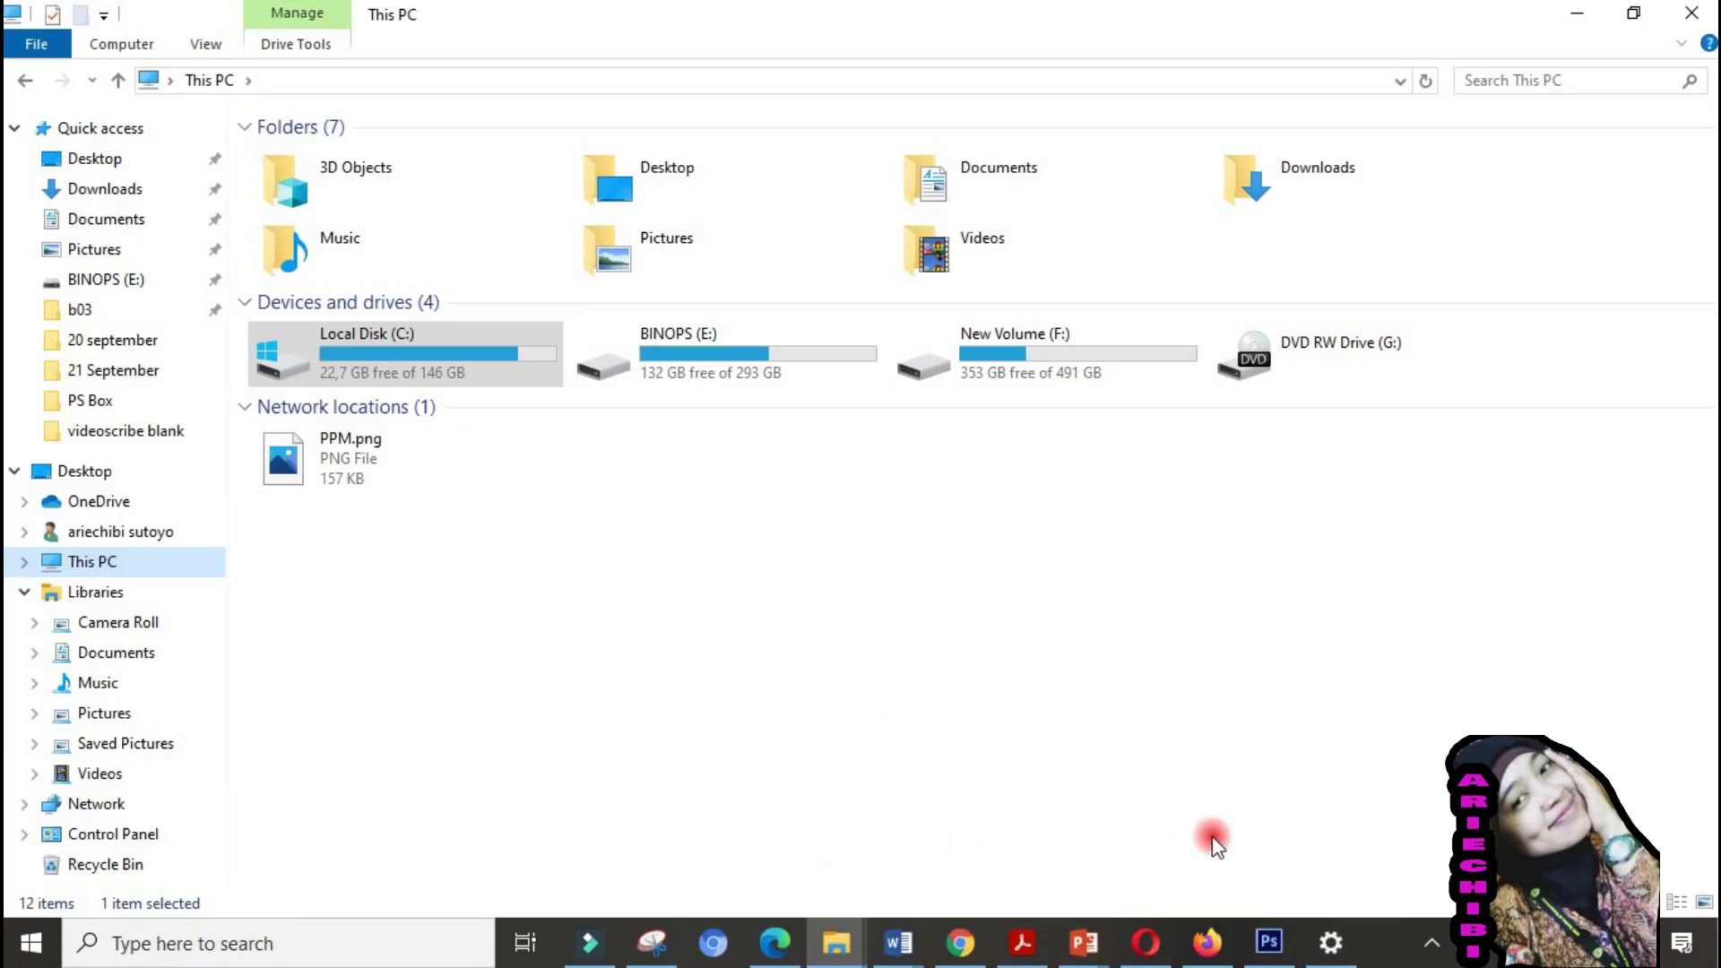
- Switch back to the Settings window and look through the whole Apps & features list for other large or unneeded programs
{"action": "left_click", "coordinate": [1330, 941]}
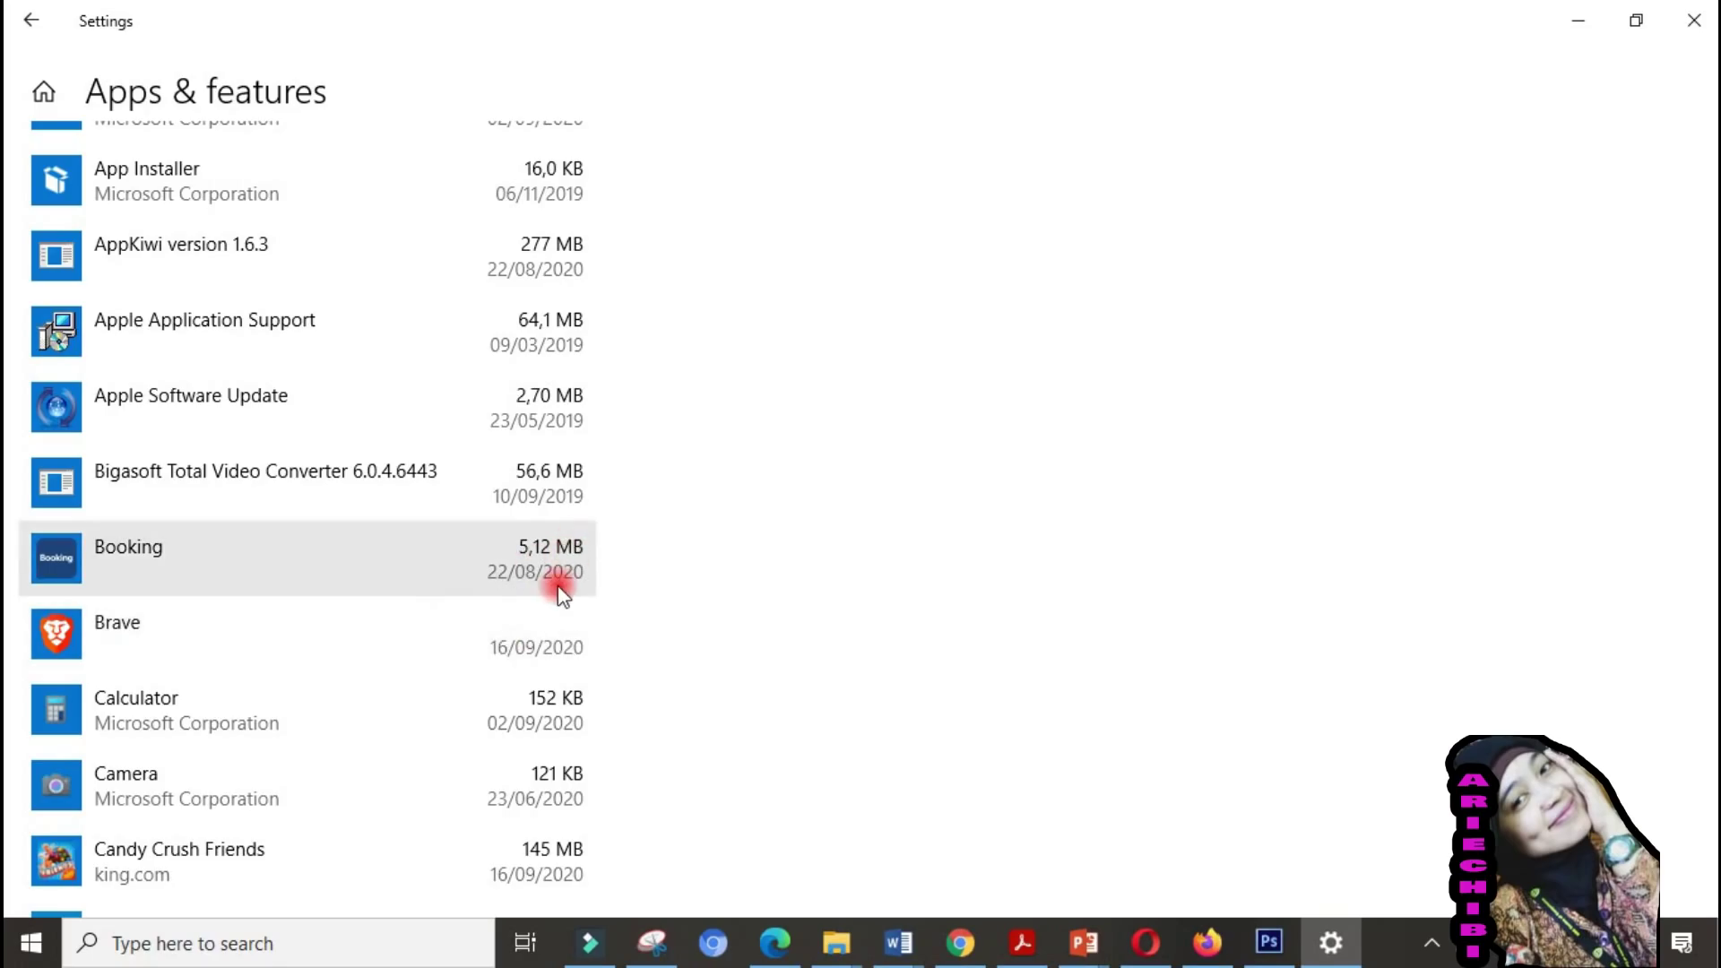
{"action": "scroll", "coordinate": [557, 584], "scroll_direction": "down", "scroll_amount": 2}
{"action": "scroll", "coordinate": [558, 593], "scroll_direction": "down", "scroll_amount": 10}
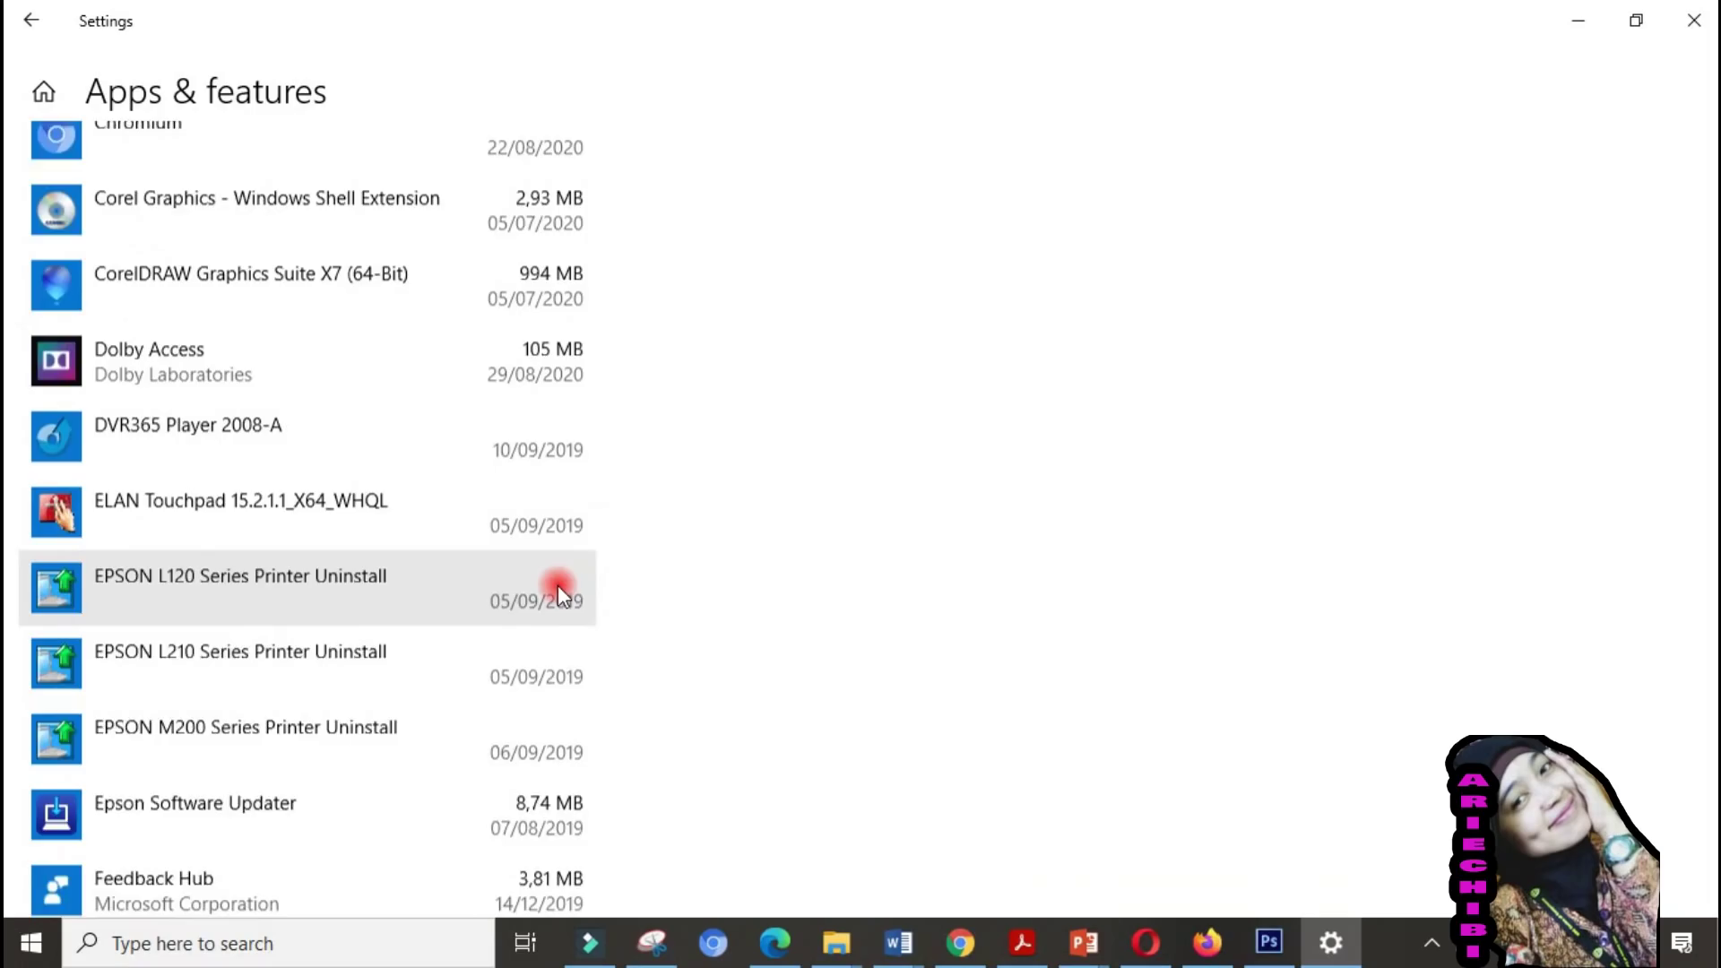
{"action": "scroll", "coordinate": [557, 584], "scroll_direction": "down", "scroll_amount": 4}
{"action": "scroll", "coordinate": [557, 585], "scroll_direction": "down", "scroll_amount": 5}
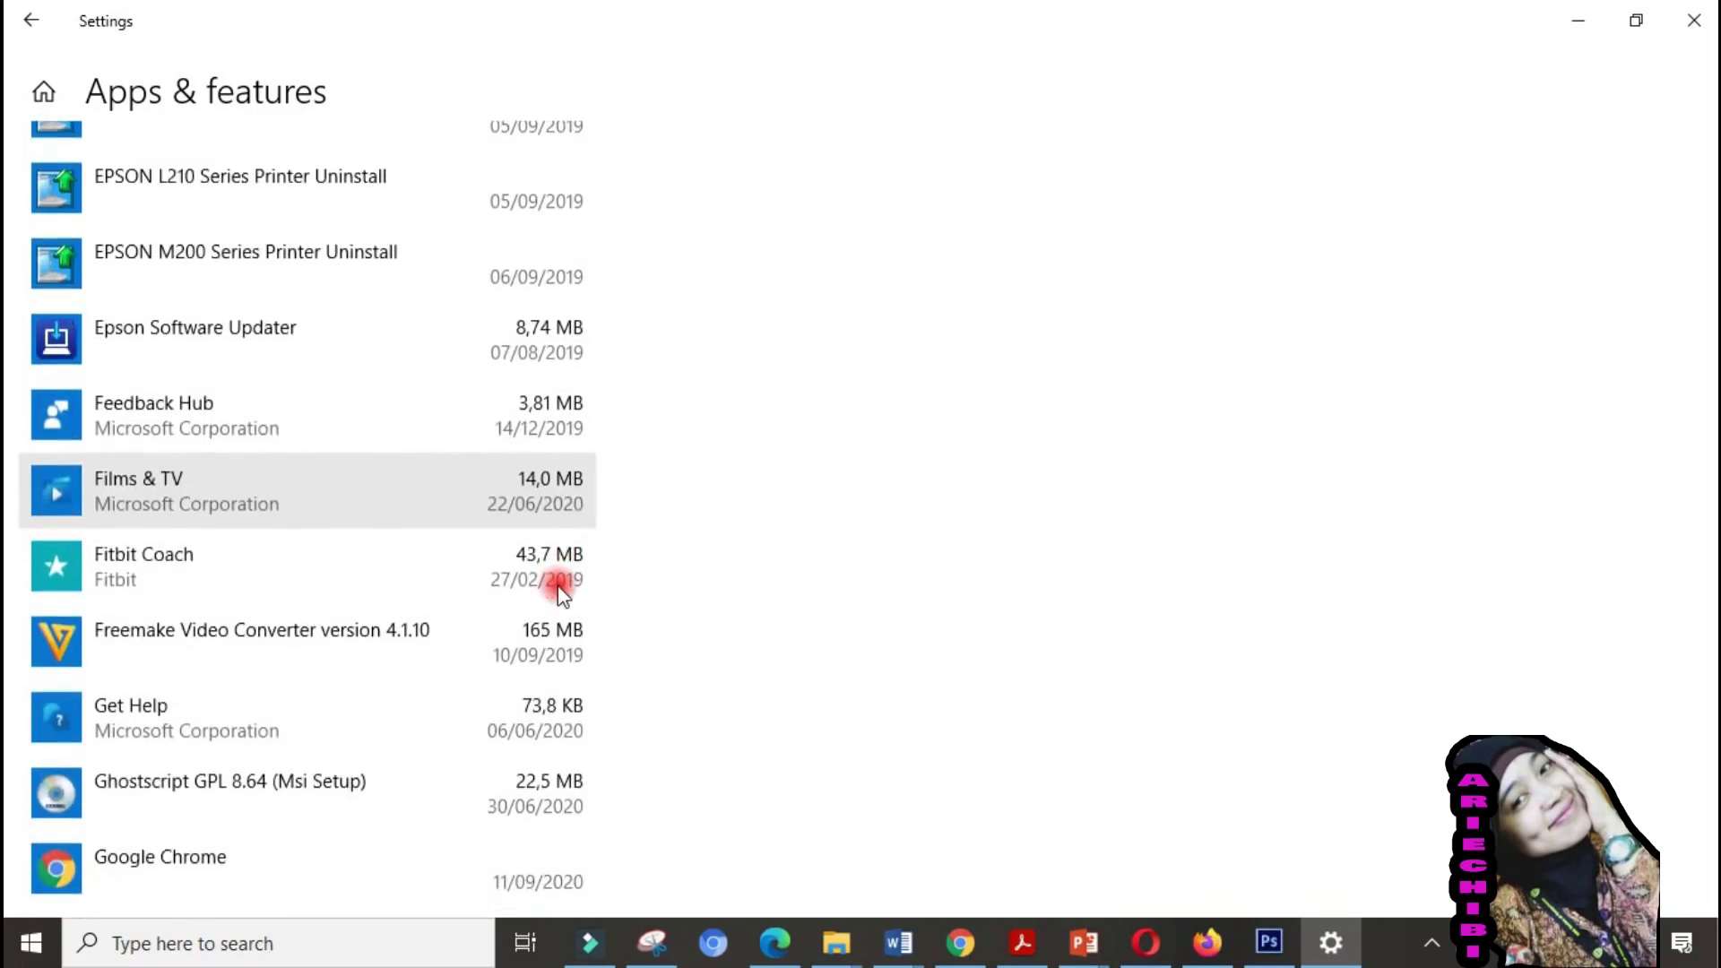
{"action": "scroll", "coordinate": [557, 584], "scroll_direction": "down", "scroll_amount": 3}
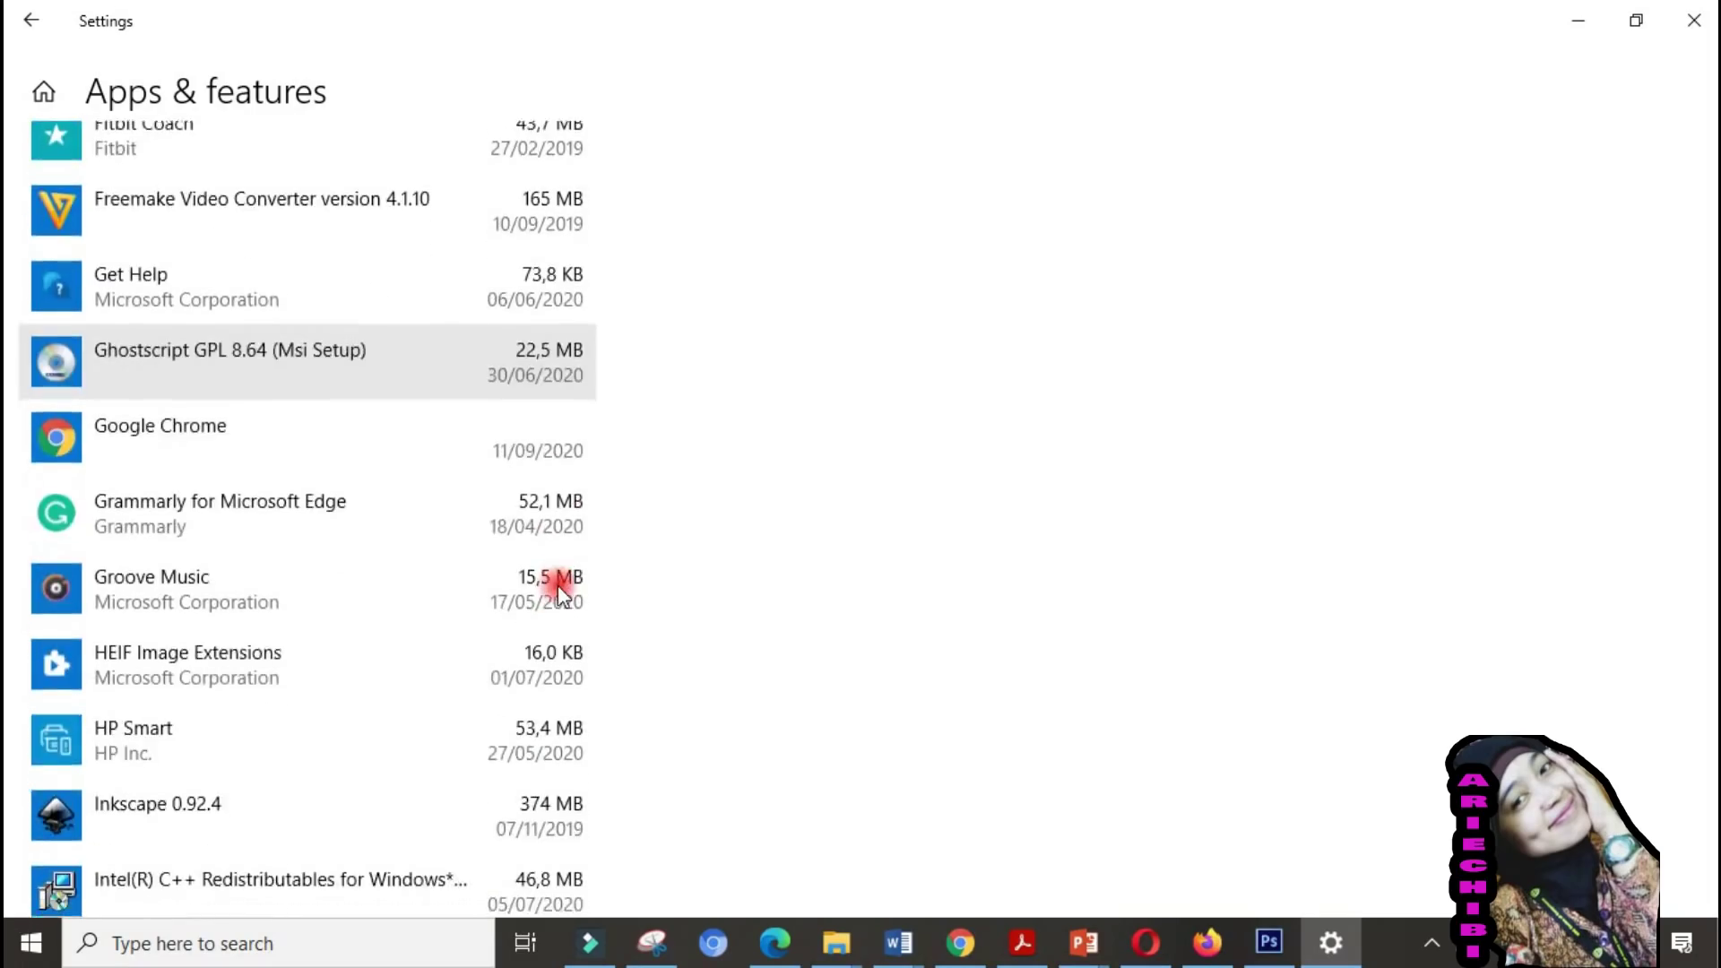
{"action": "scroll", "coordinate": [558, 584], "scroll_direction": "down", "scroll_amount": 4}
{"action": "scroll", "coordinate": [558, 584], "scroll_direction": "down", "scroll_amount": 5}
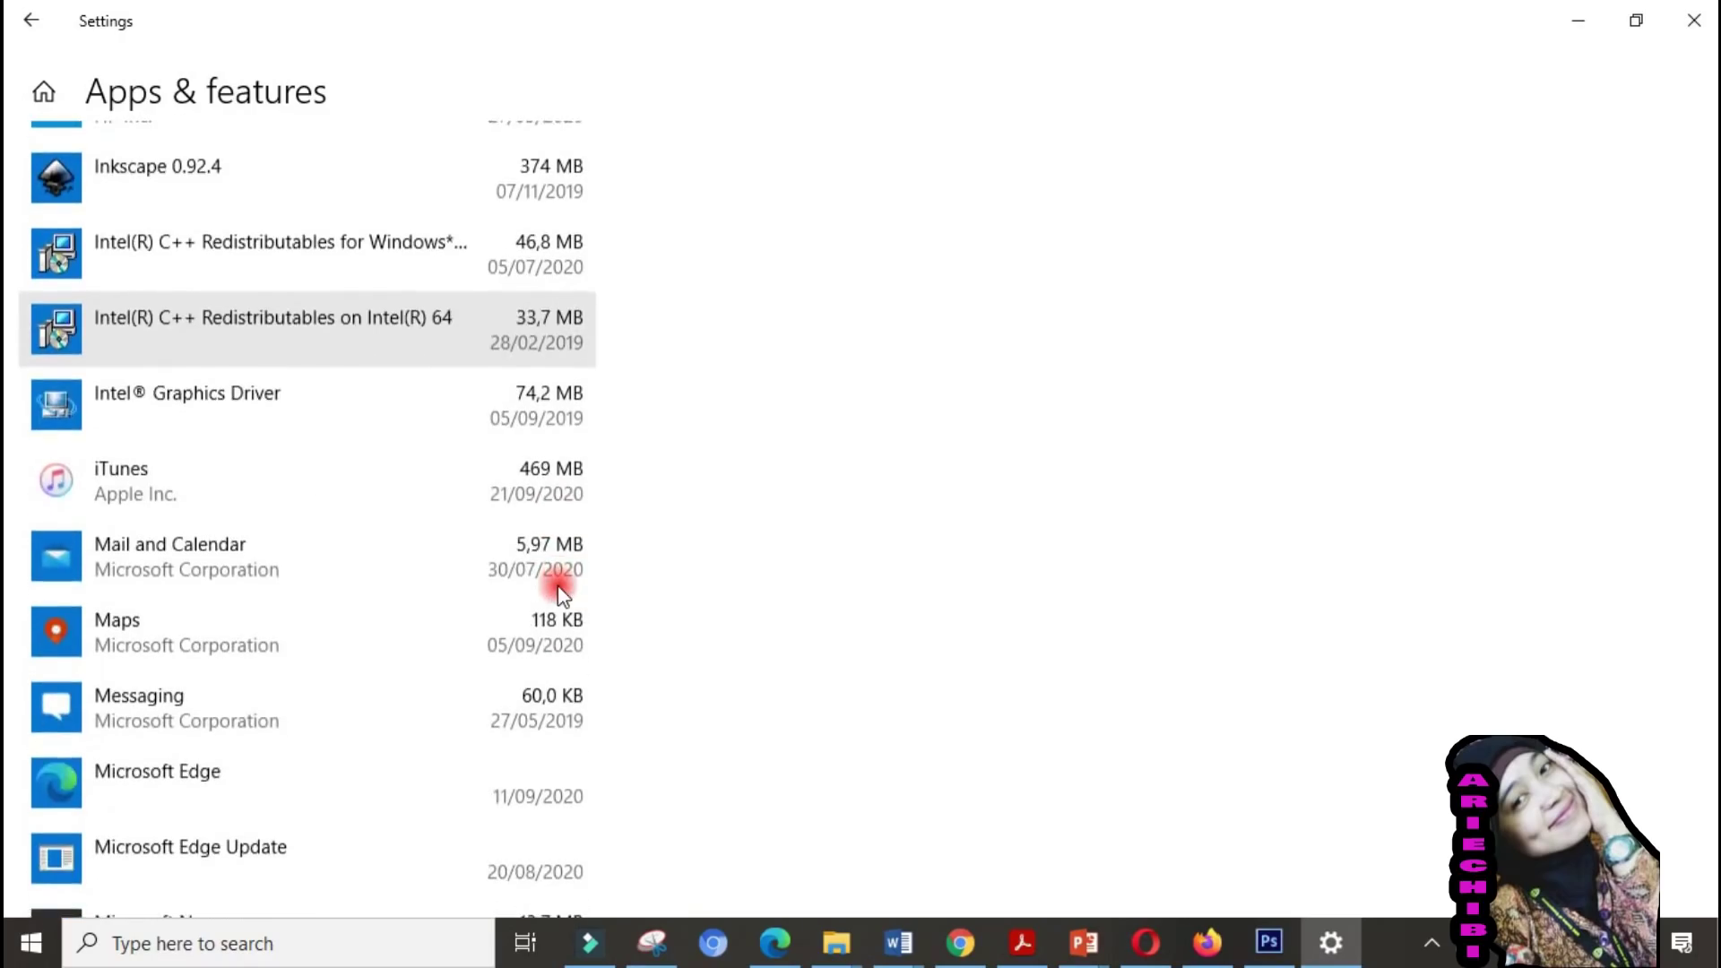
{"action": "scroll", "coordinate": [558, 584], "scroll_direction": "down", "scroll_amount": 6}
{"action": "scroll", "coordinate": [557, 583], "scroll_direction": "down", "scroll_amount": 13}
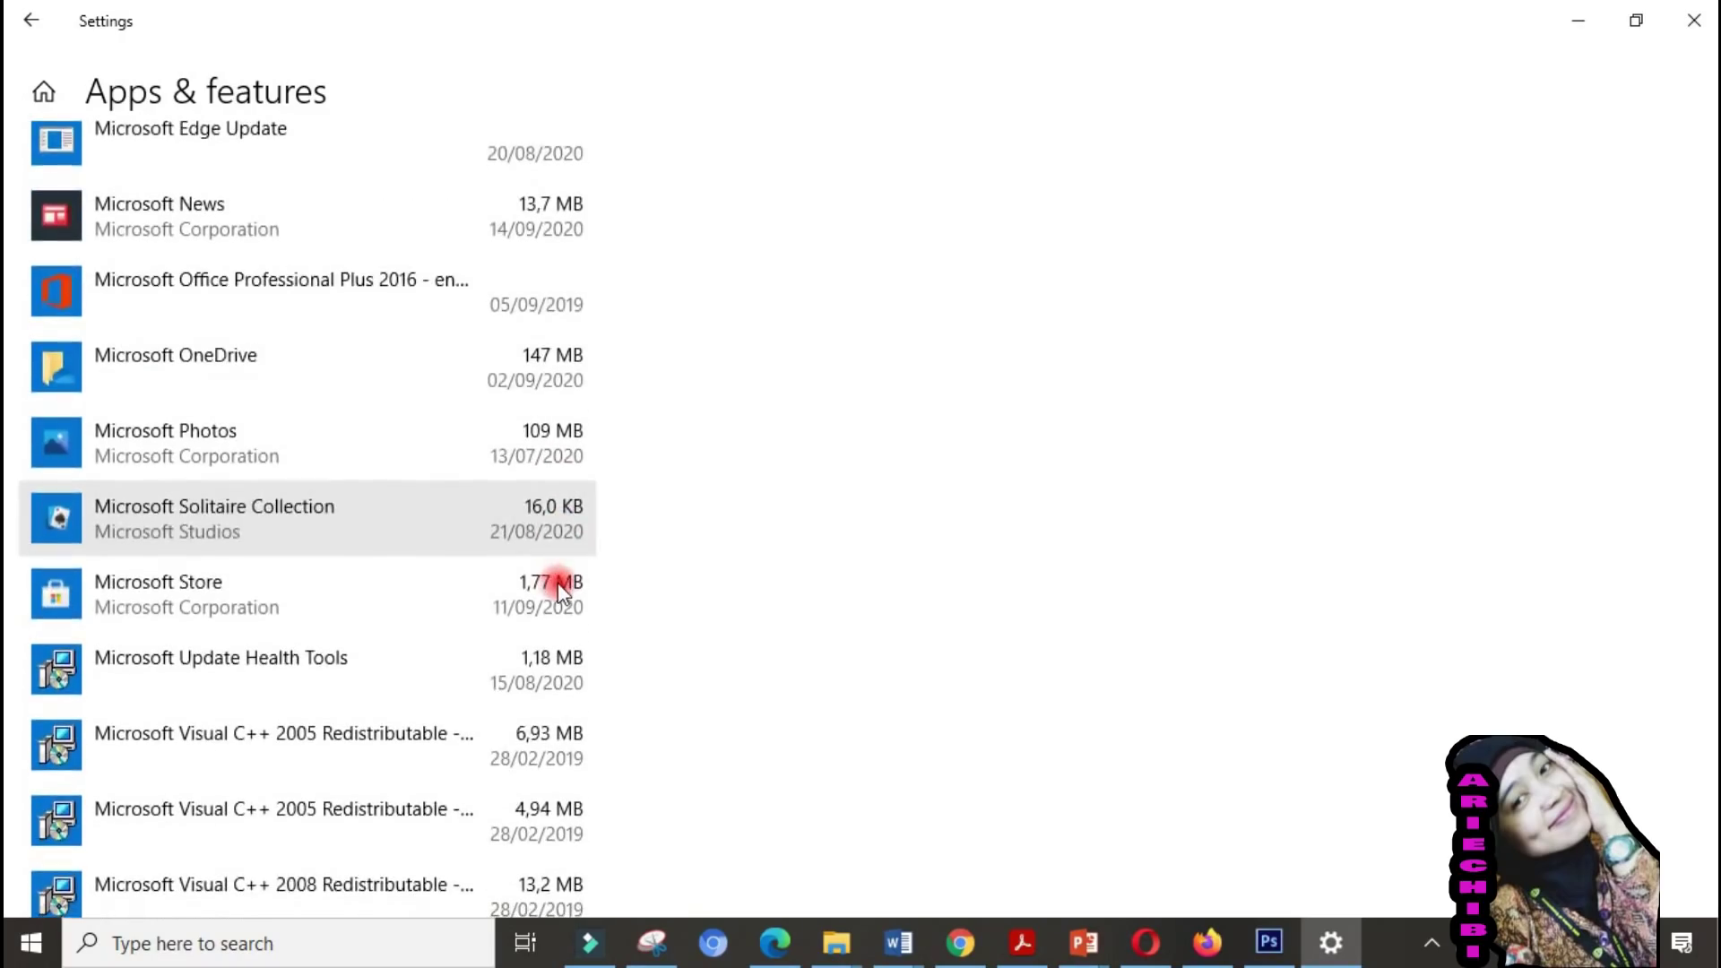
{"action": "scroll", "coordinate": [557, 582], "scroll_direction": "down", "scroll_amount": 17}
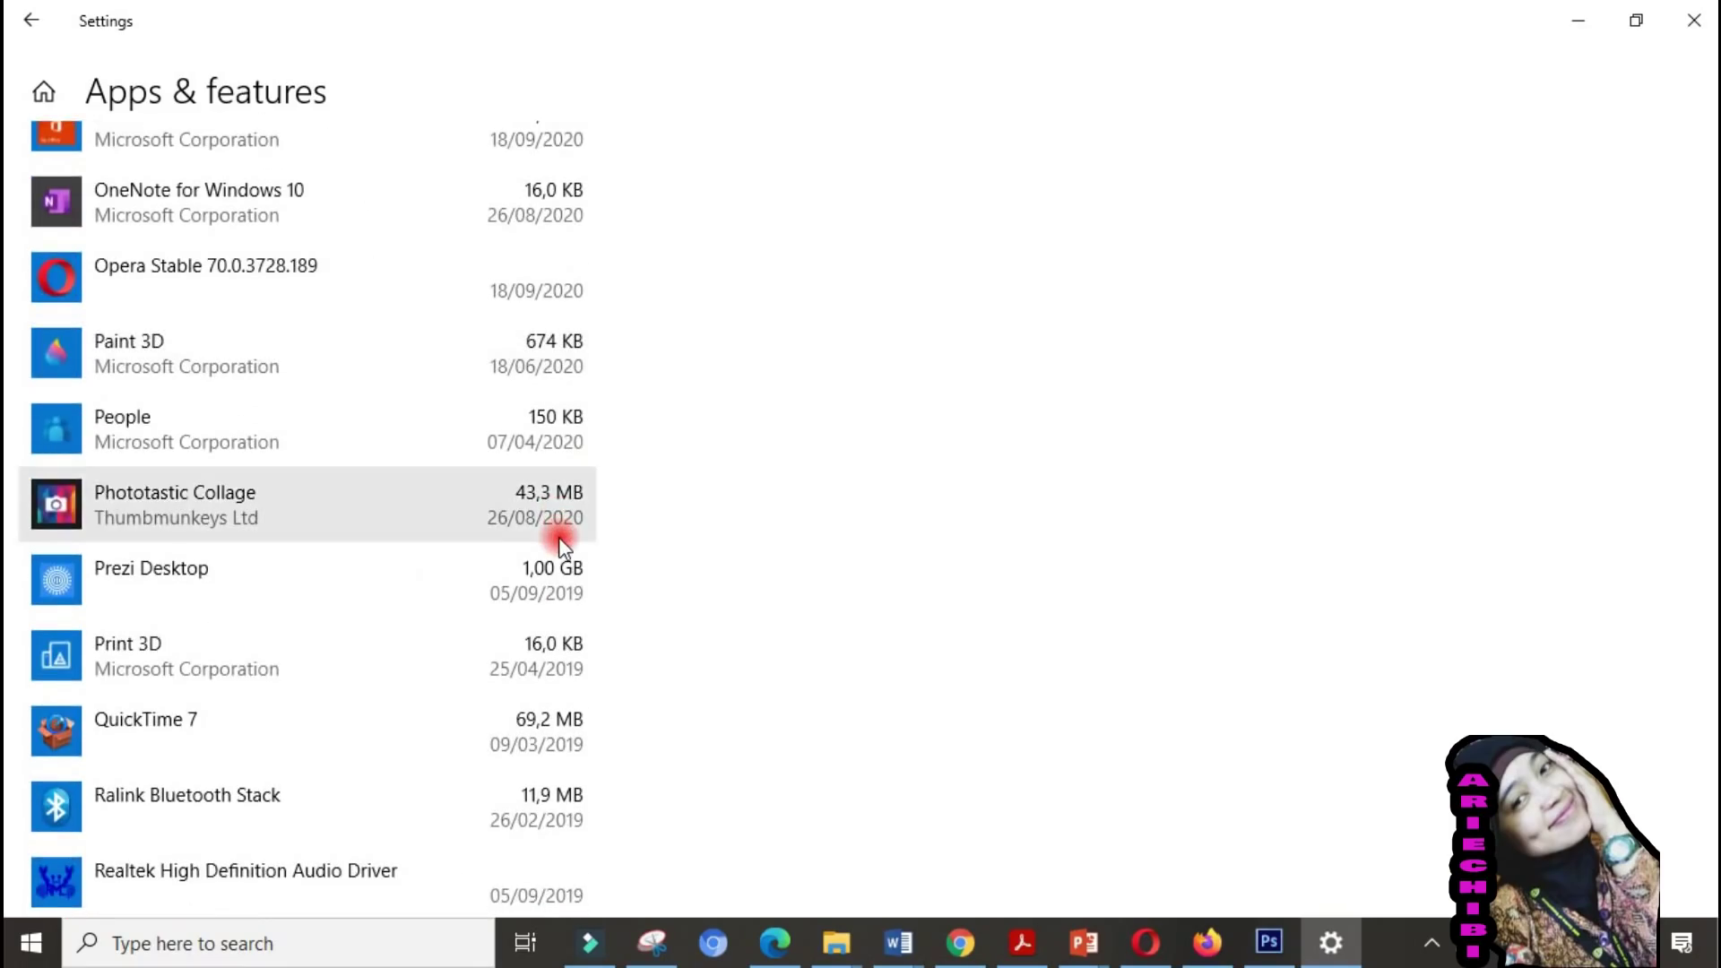
{"action": "scroll", "coordinate": [560, 544], "scroll_direction": "down", "scroll_amount": 3}
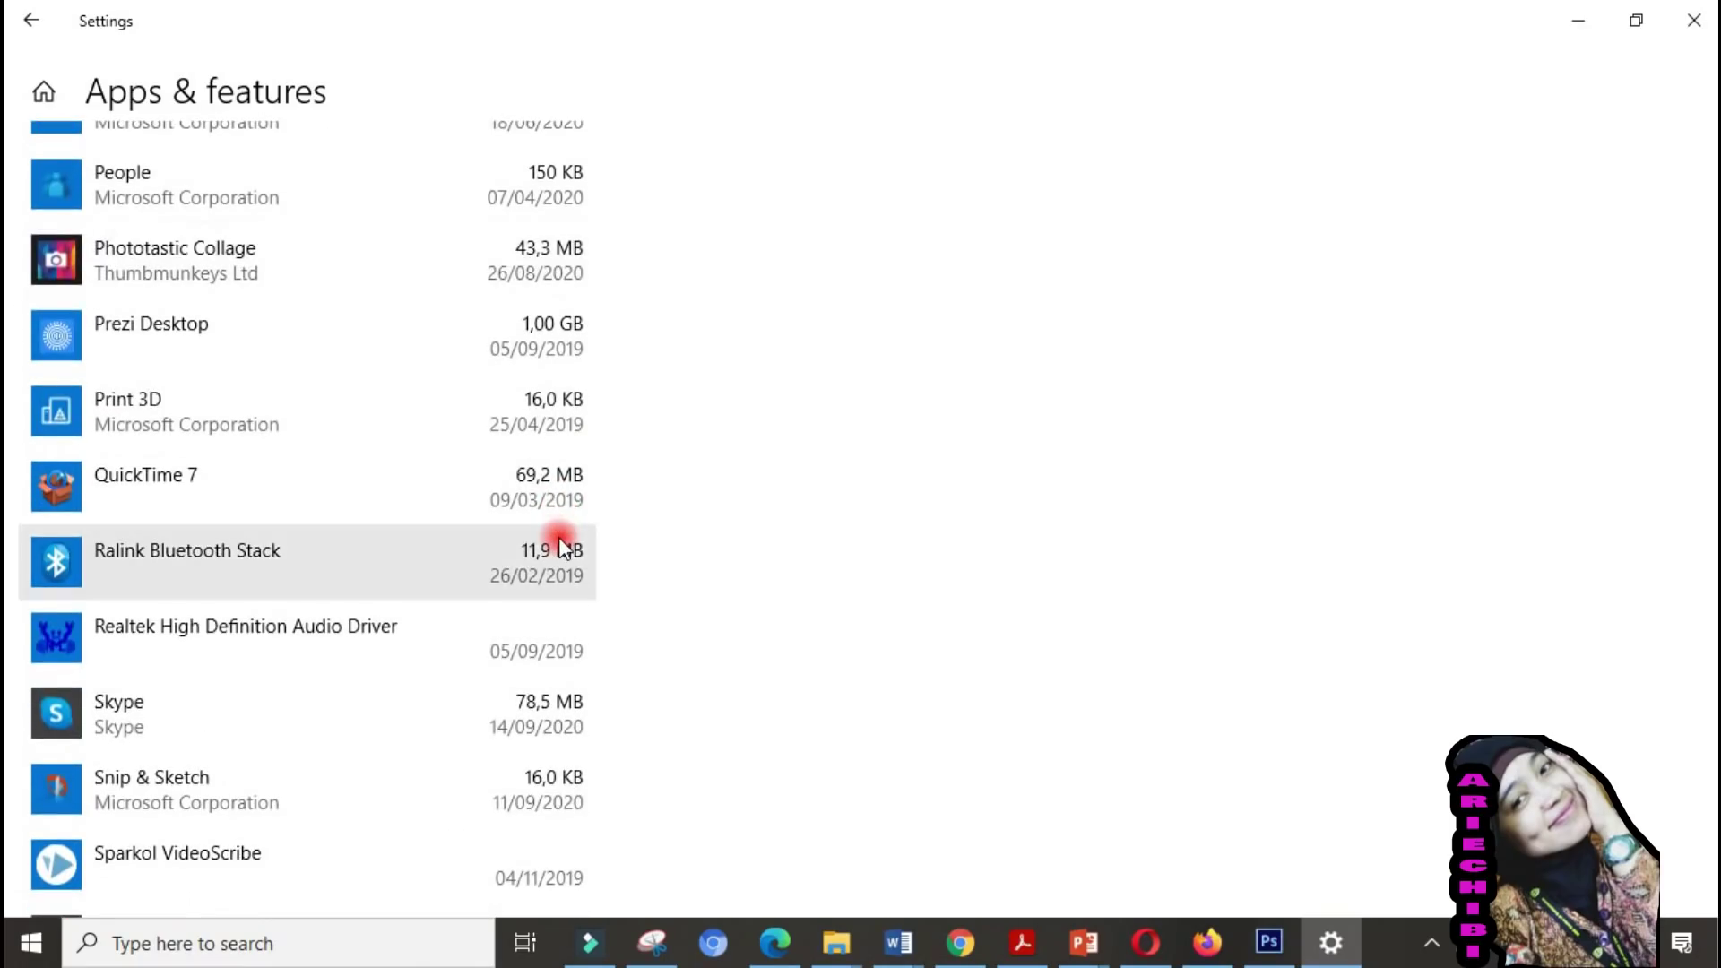
{"action": "scroll", "coordinate": [560, 544], "scroll_direction": "down", "scroll_amount": 4}
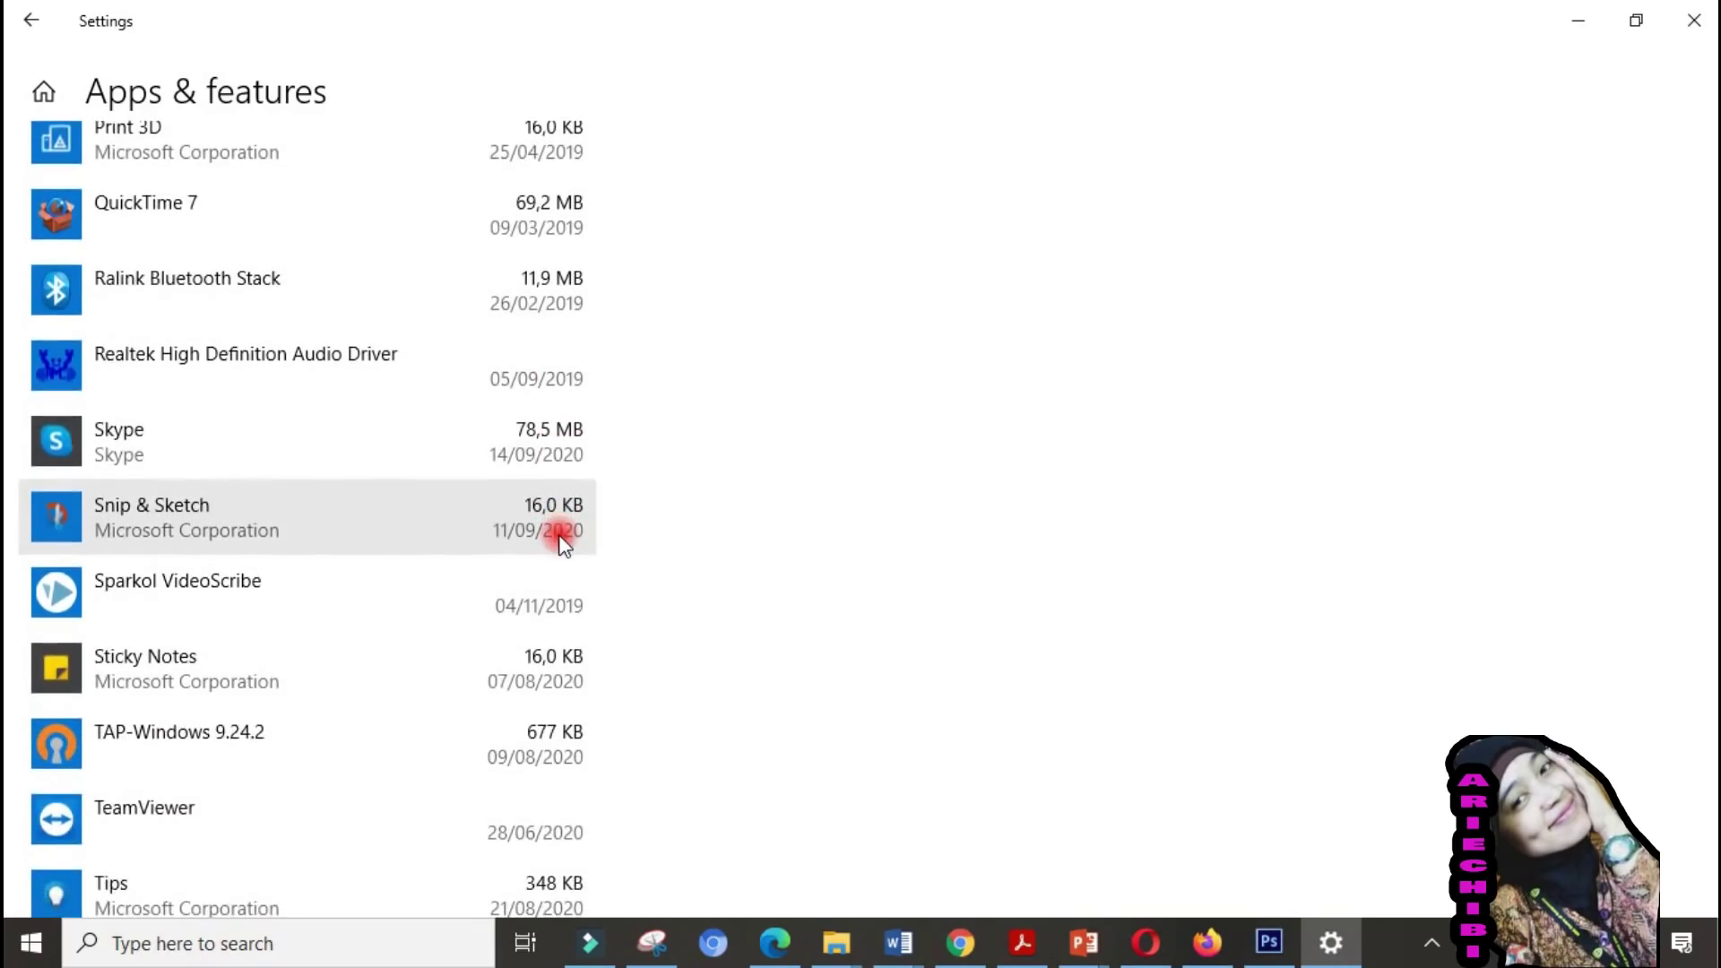
{"action": "scroll", "coordinate": [562, 542], "scroll_direction": "down", "scroll_amount": 10}
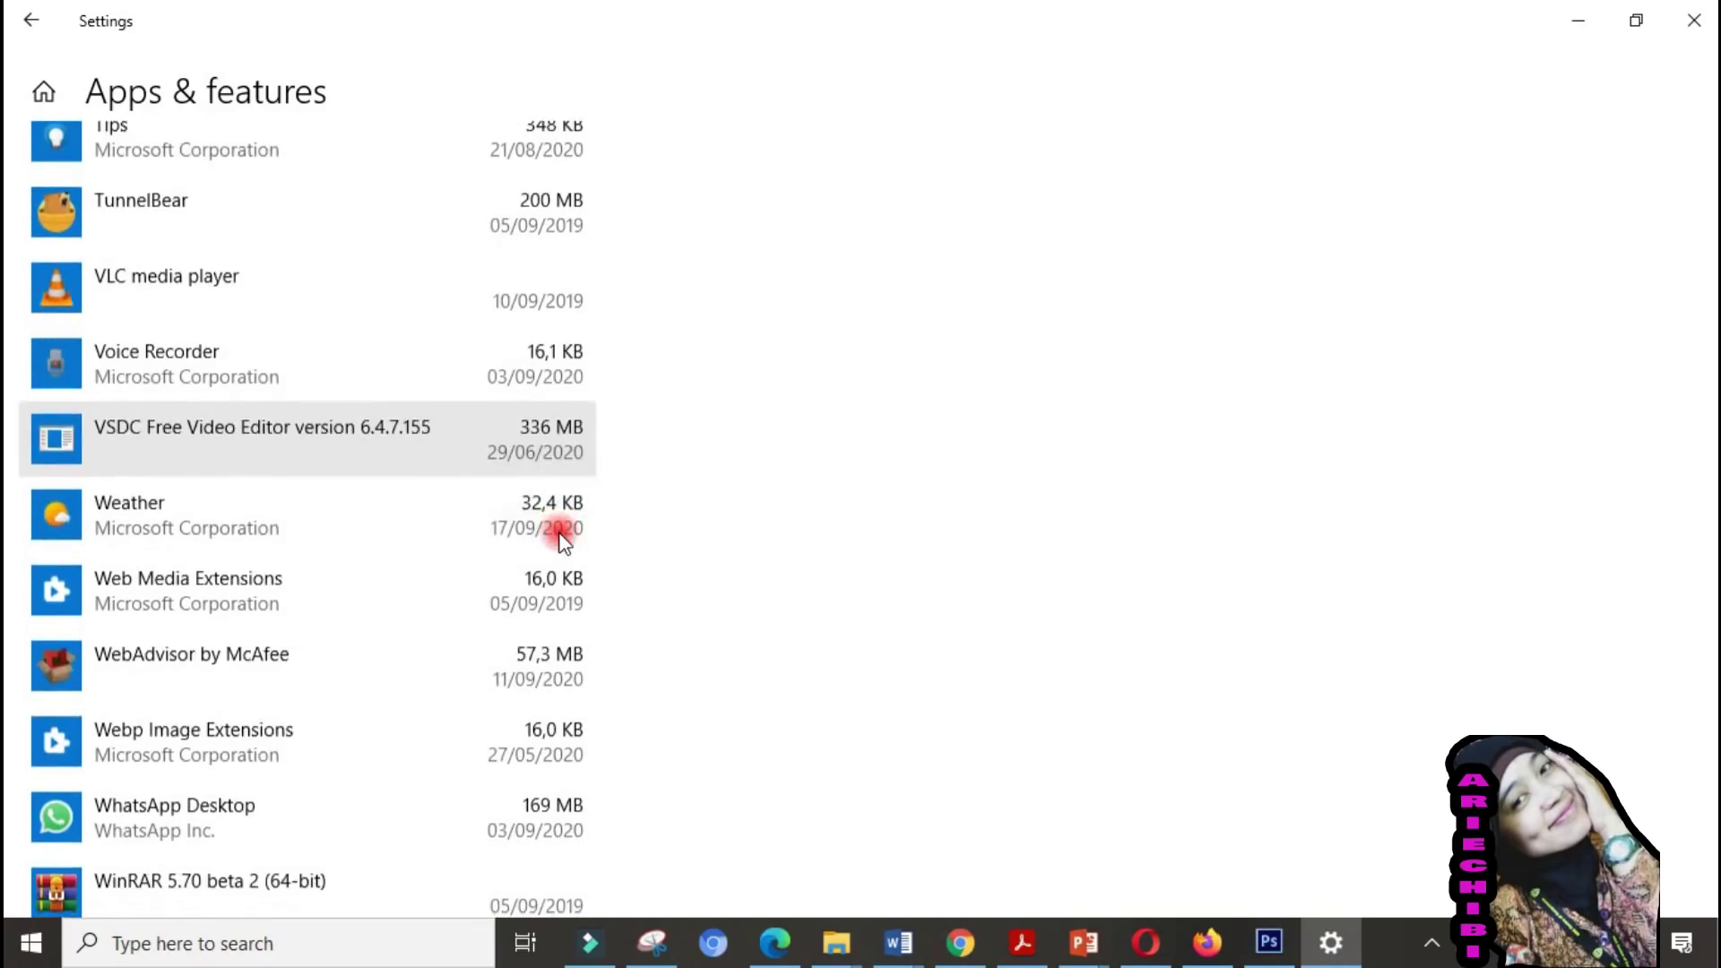
{"action": "scroll", "coordinate": [563, 541], "scroll_direction": "down", "scroll_amount": 10}
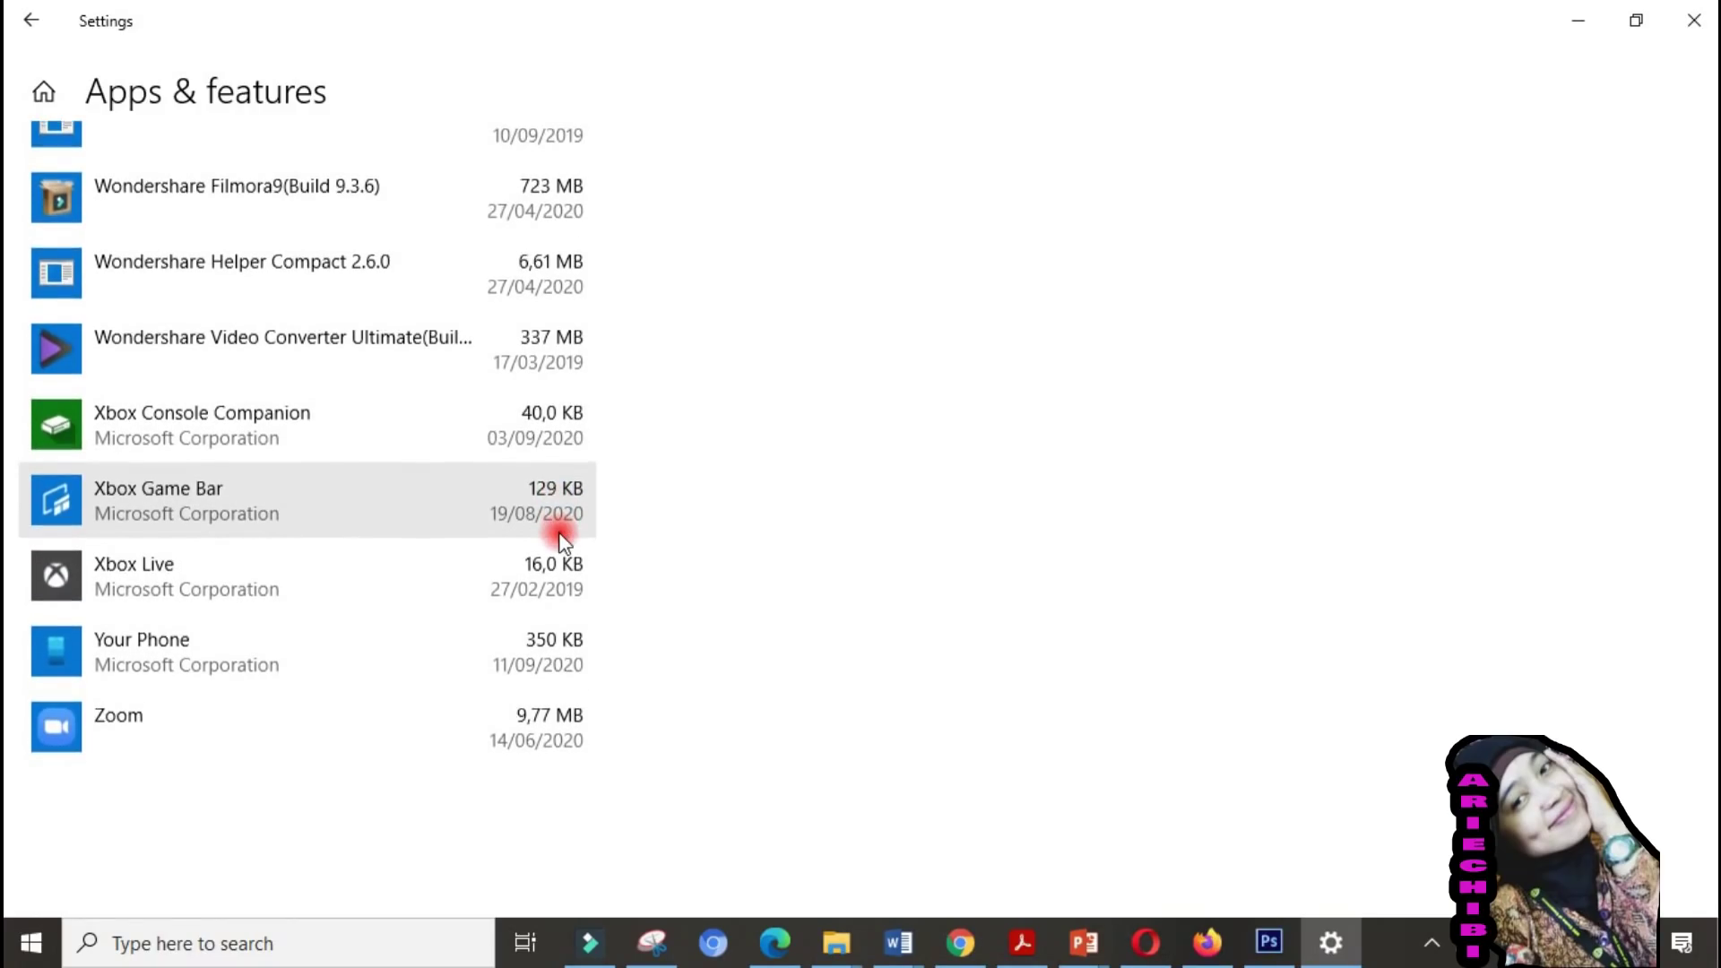
{"action": "scroll", "coordinate": [560, 537], "scroll_direction": "up", "scroll_amount": 4}
{"action": "scroll", "coordinate": [561, 538], "scroll_direction": "up", "scroll_amount": 3}
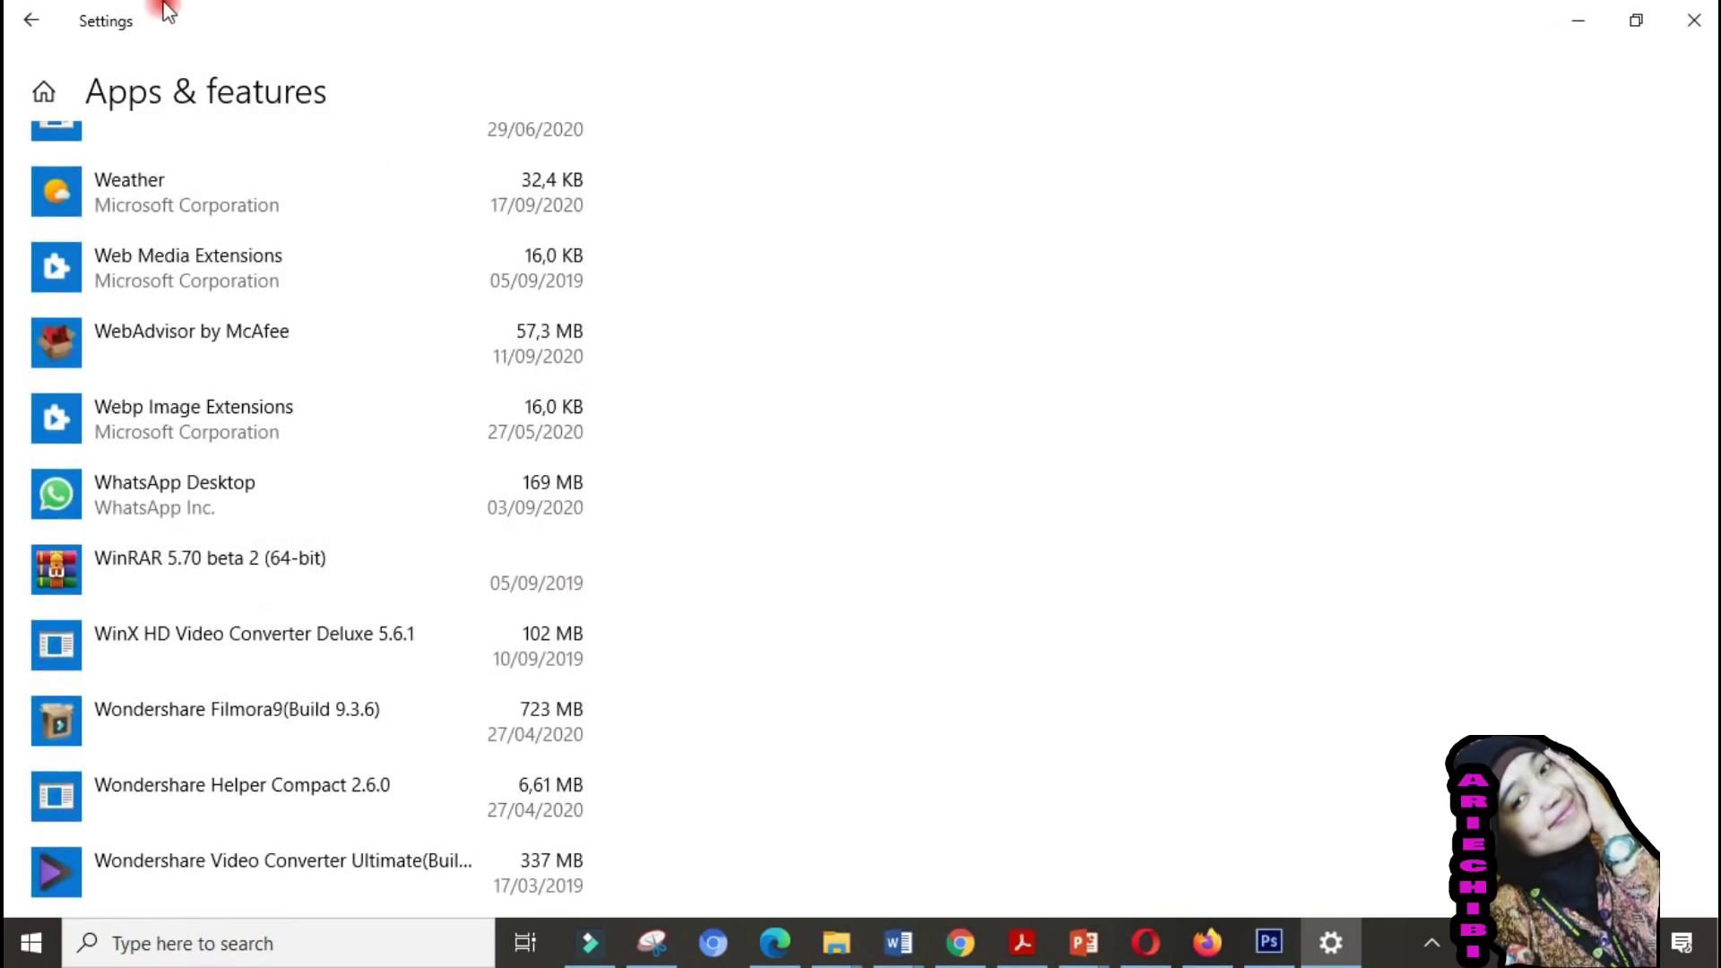
- Return to the Storage page and examine the largest folders in the Other category of Local Disk (C:)
{"action": "left_click", "coordinate": [45, 25]}
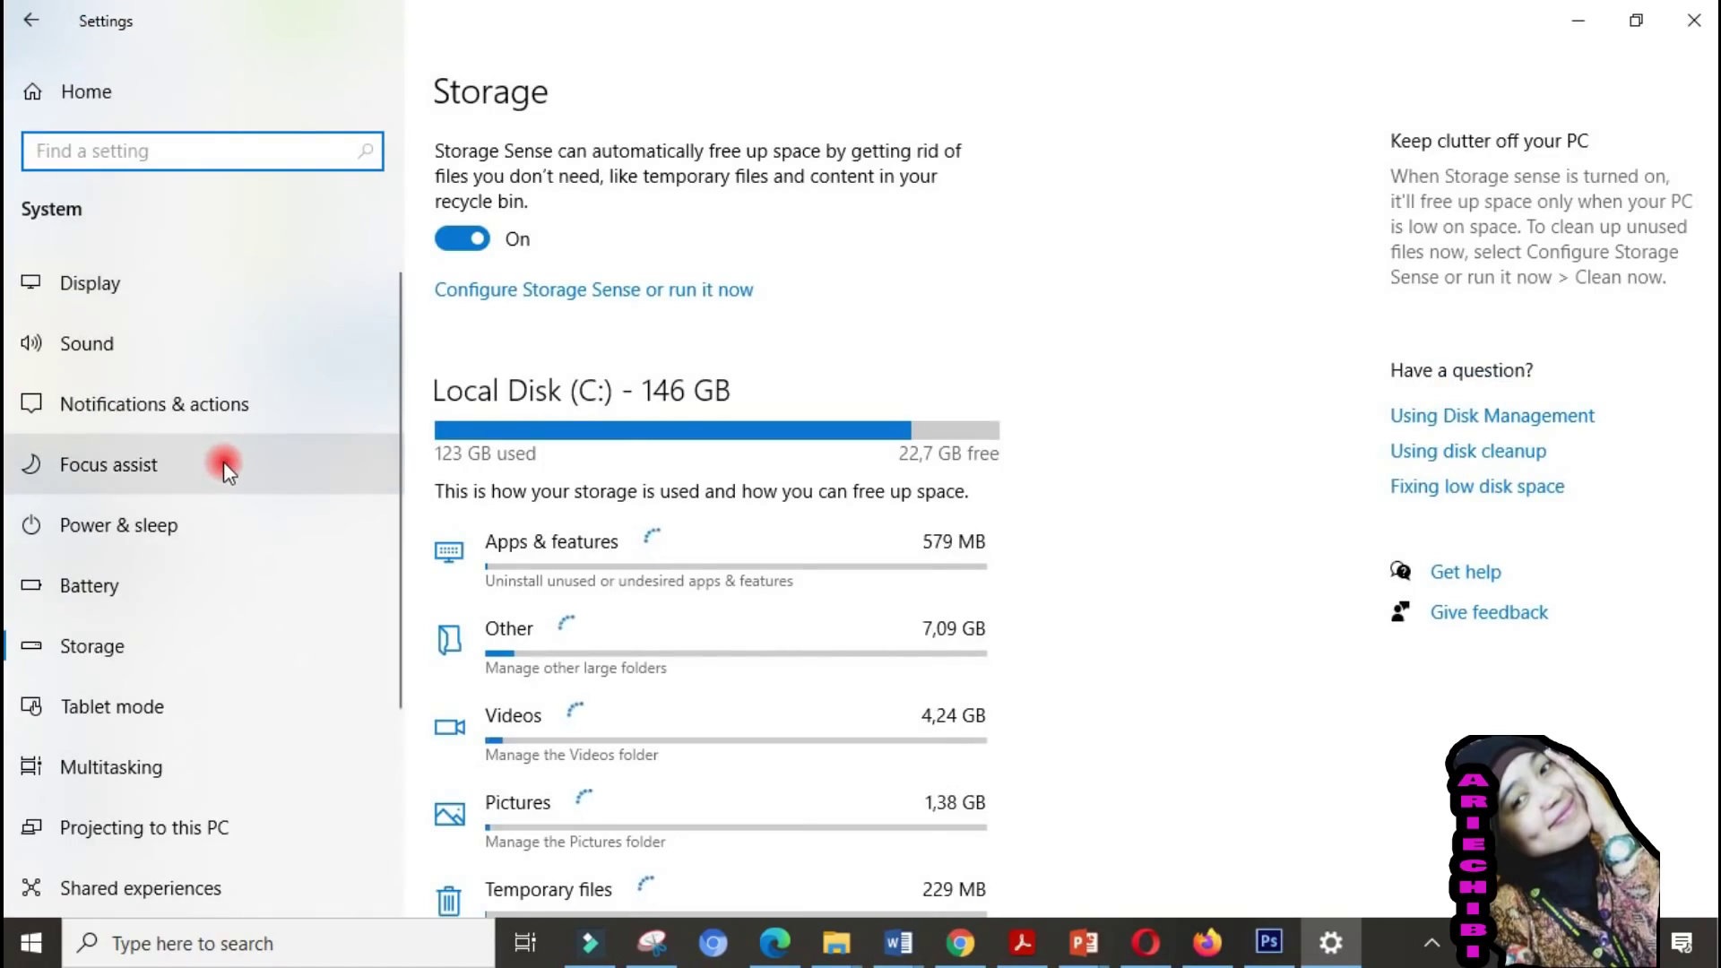
{"action": "left_click", "coordinate": [690, 667]}
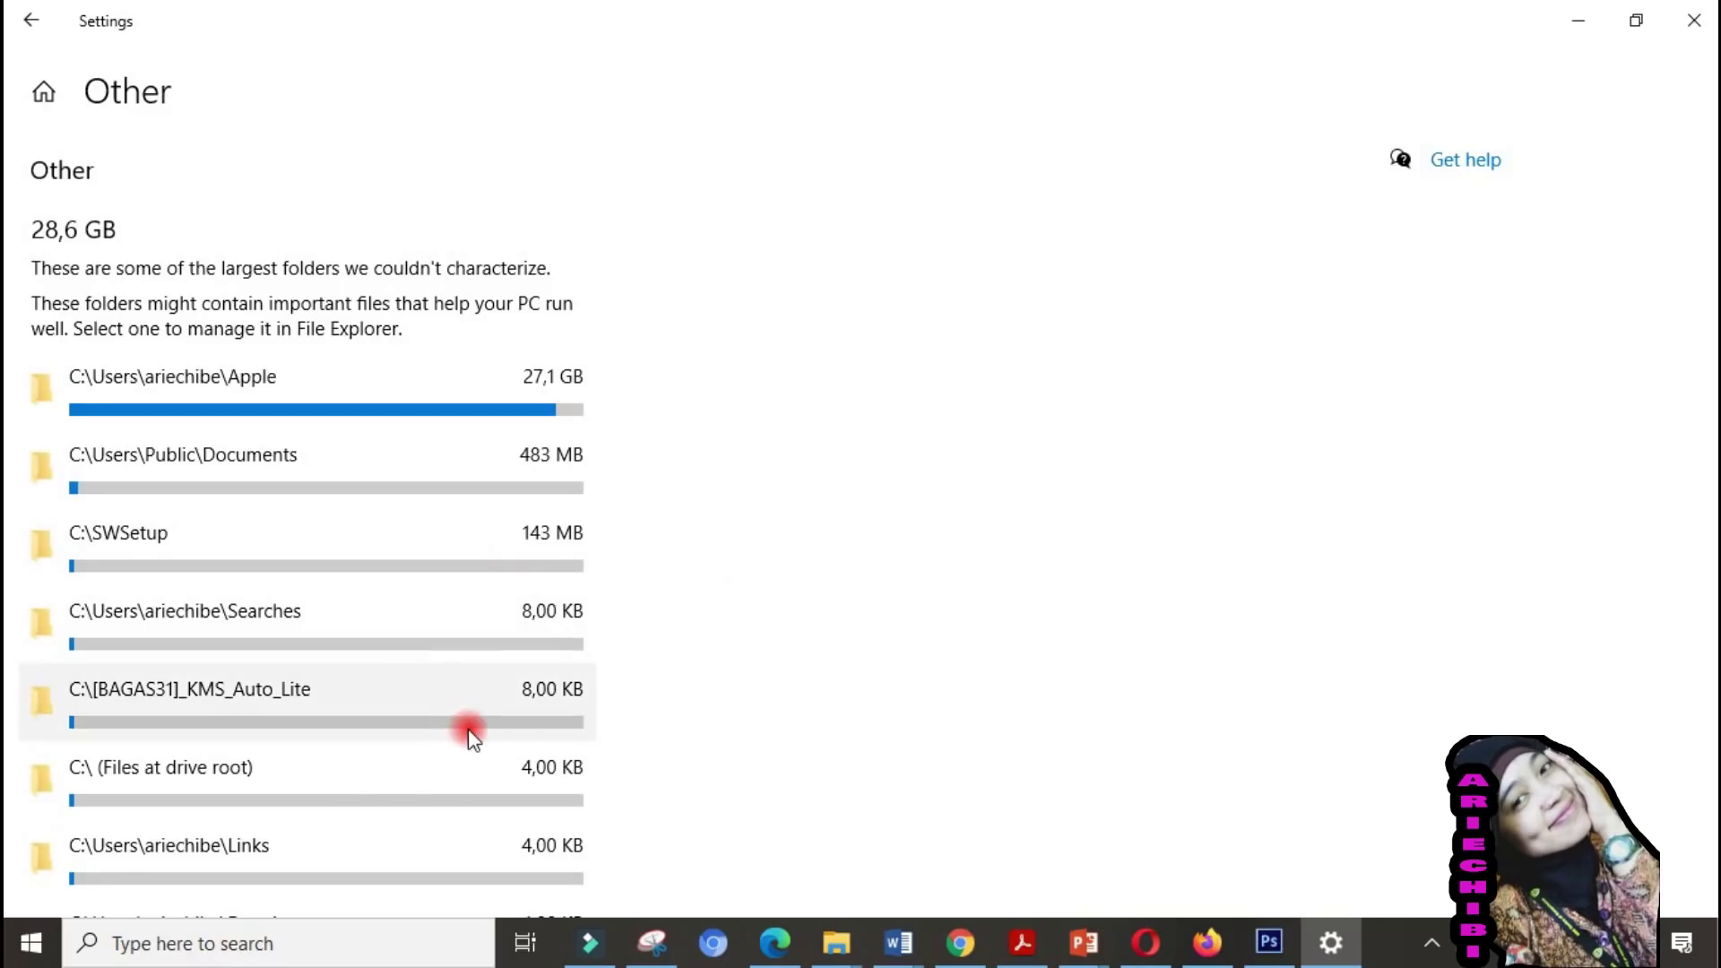
{"action": "scroll", "coordinate": [468, 729], "scroll_direction": "down", "scroll_amount": 1}
{"action": "scroll", "coordinate": [468, 728], "scroll_direction": "down", "scroll_amount": 1}
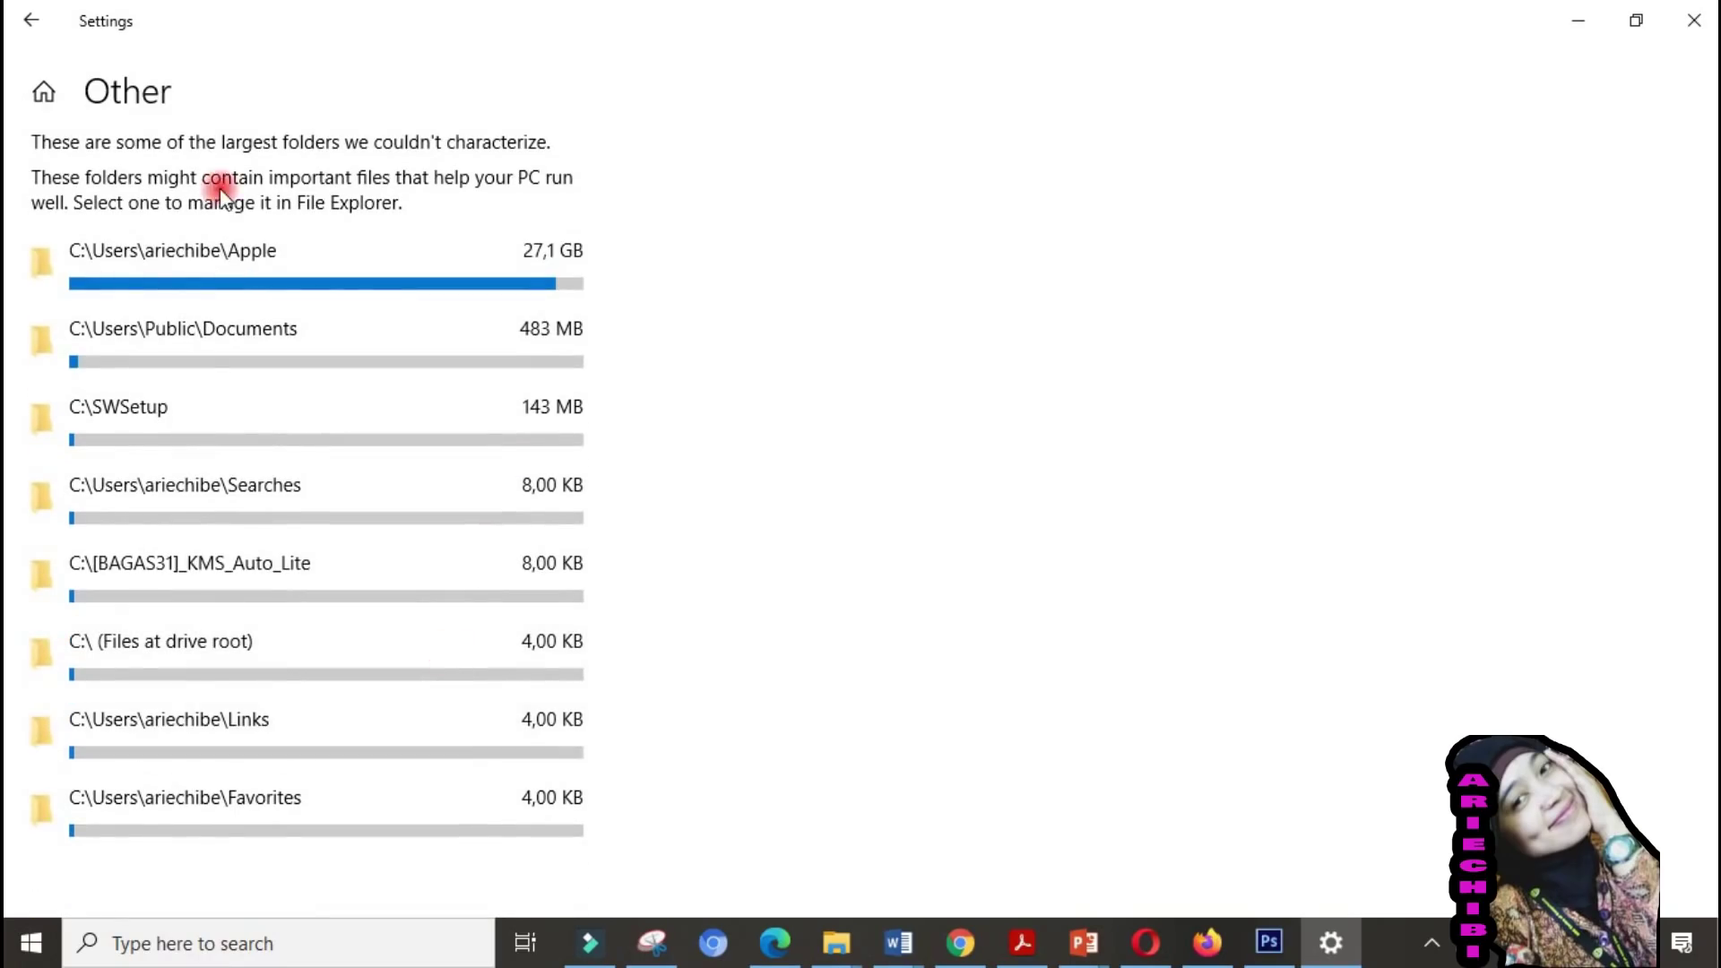
- Go back to the Storage page and run the Storage Sense cleanup immediately with its existing settings
{"action": "left_click", "coordinate": [33, 20]}
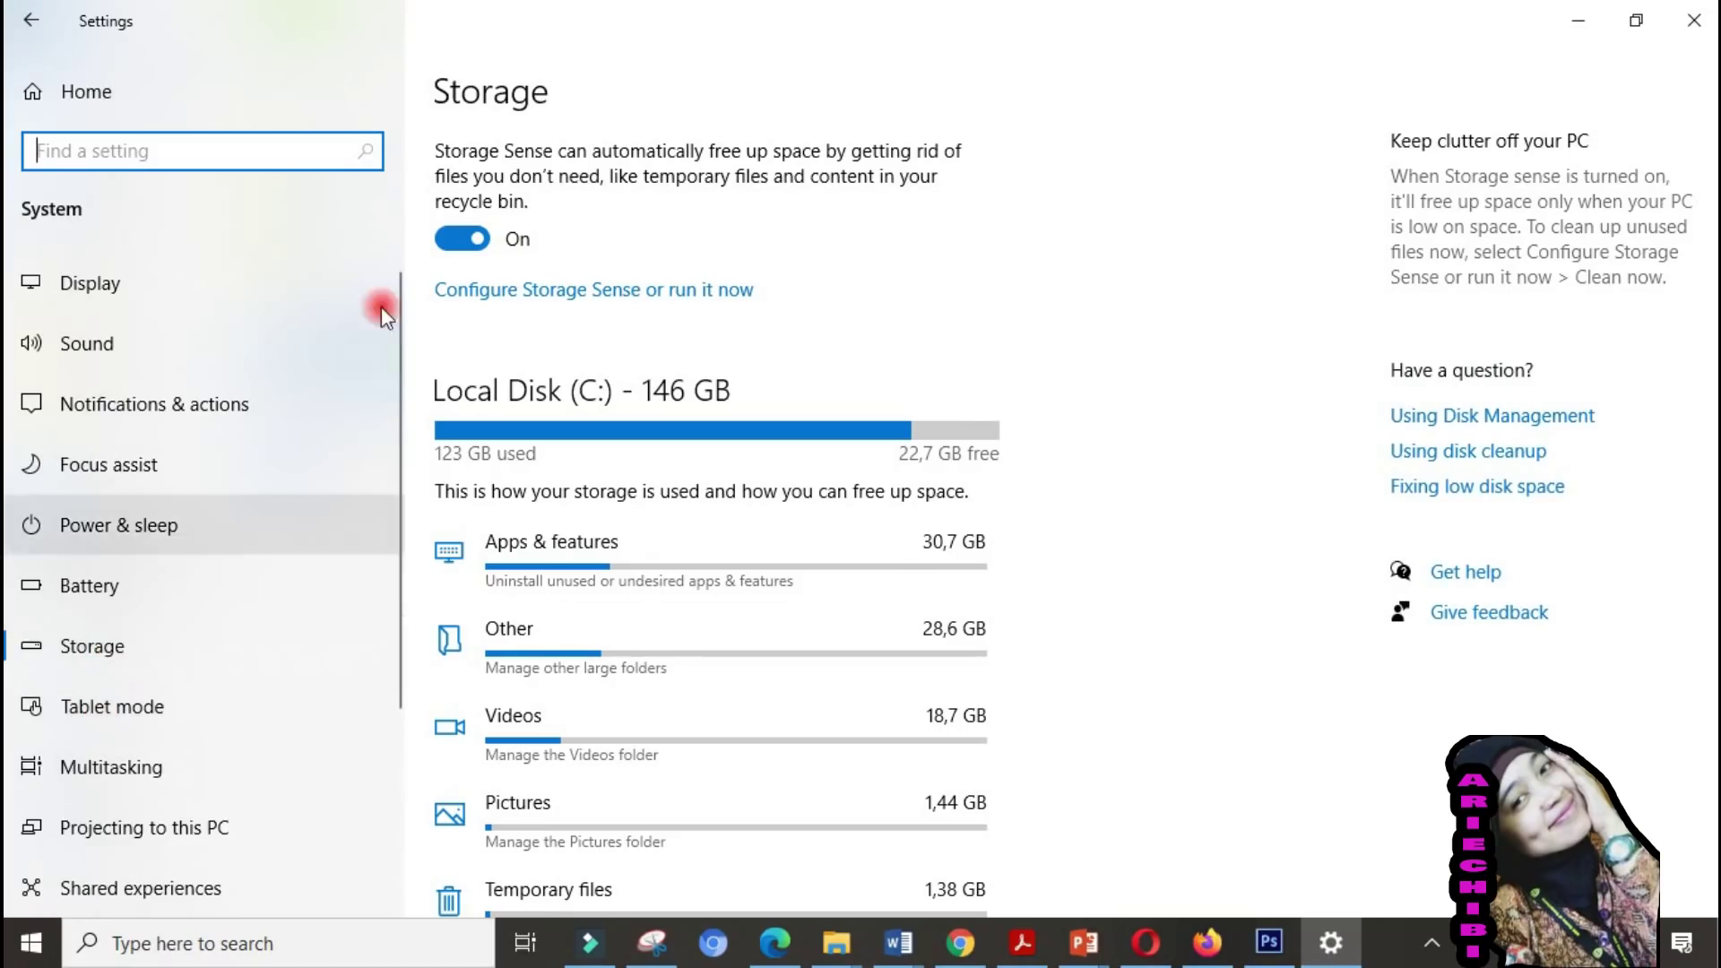
{"action": "left_click", "coordinate": [621, 290]}
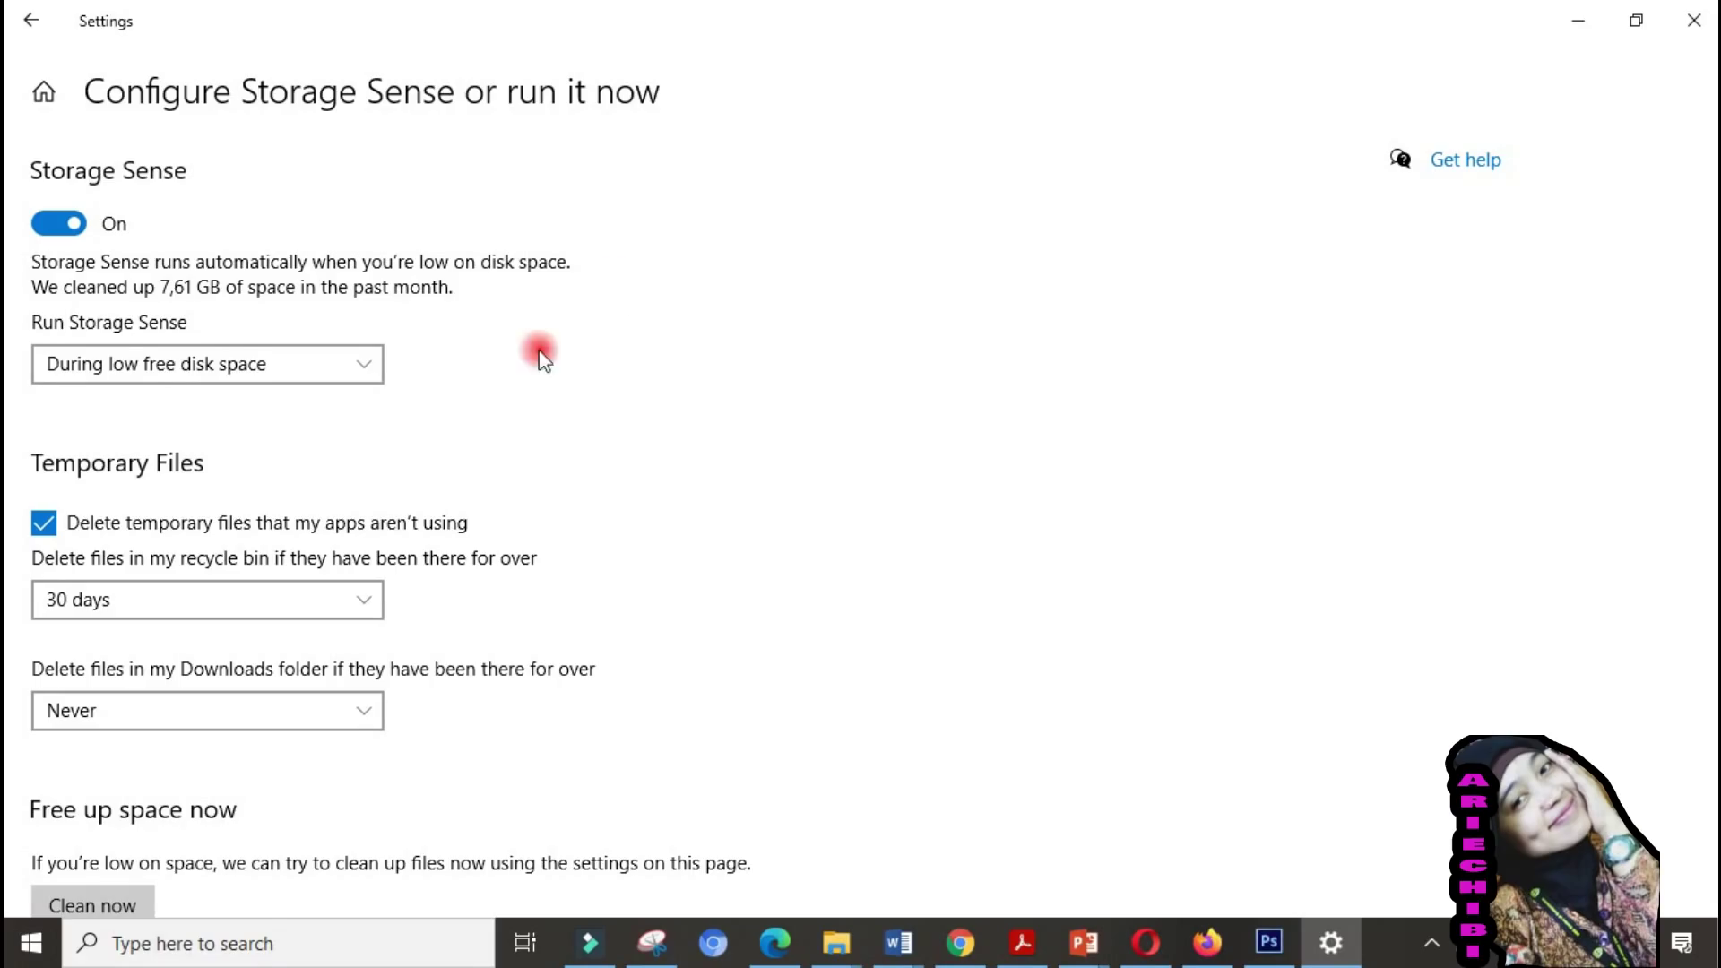
{"action": "scroll", "coordinate": [514, 391], "scroll_direction": "down", "scroll_amount": 2}
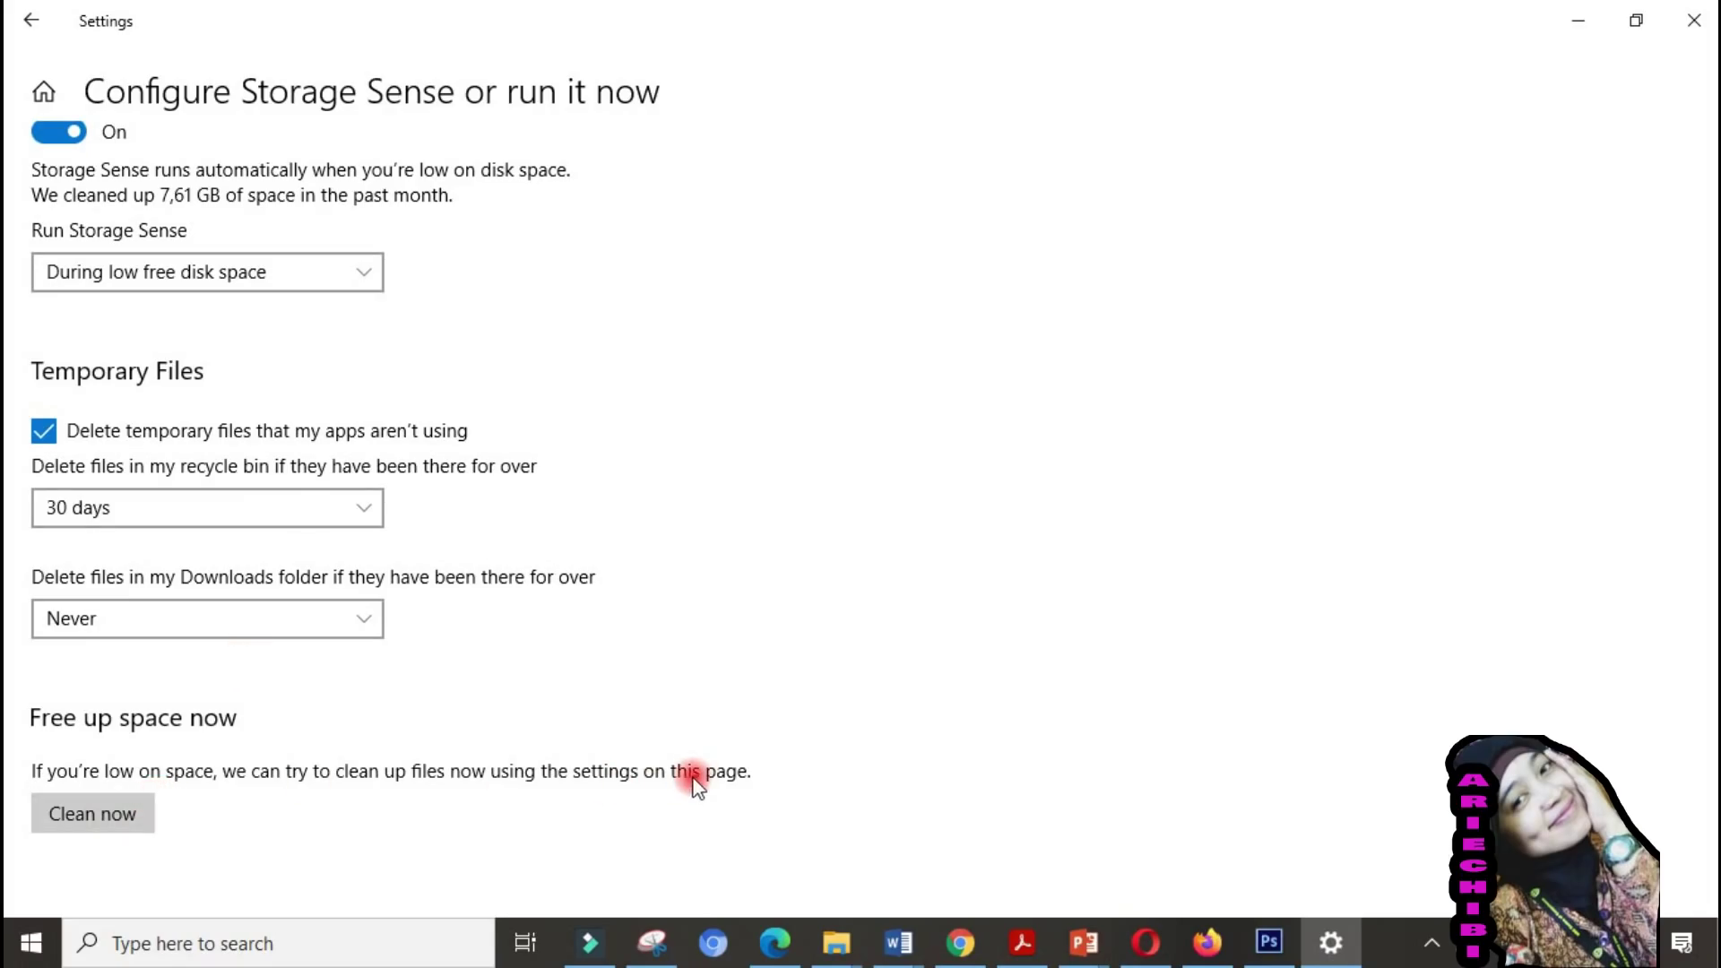
{"action": "left_click", "coordinate": [133, 818]}
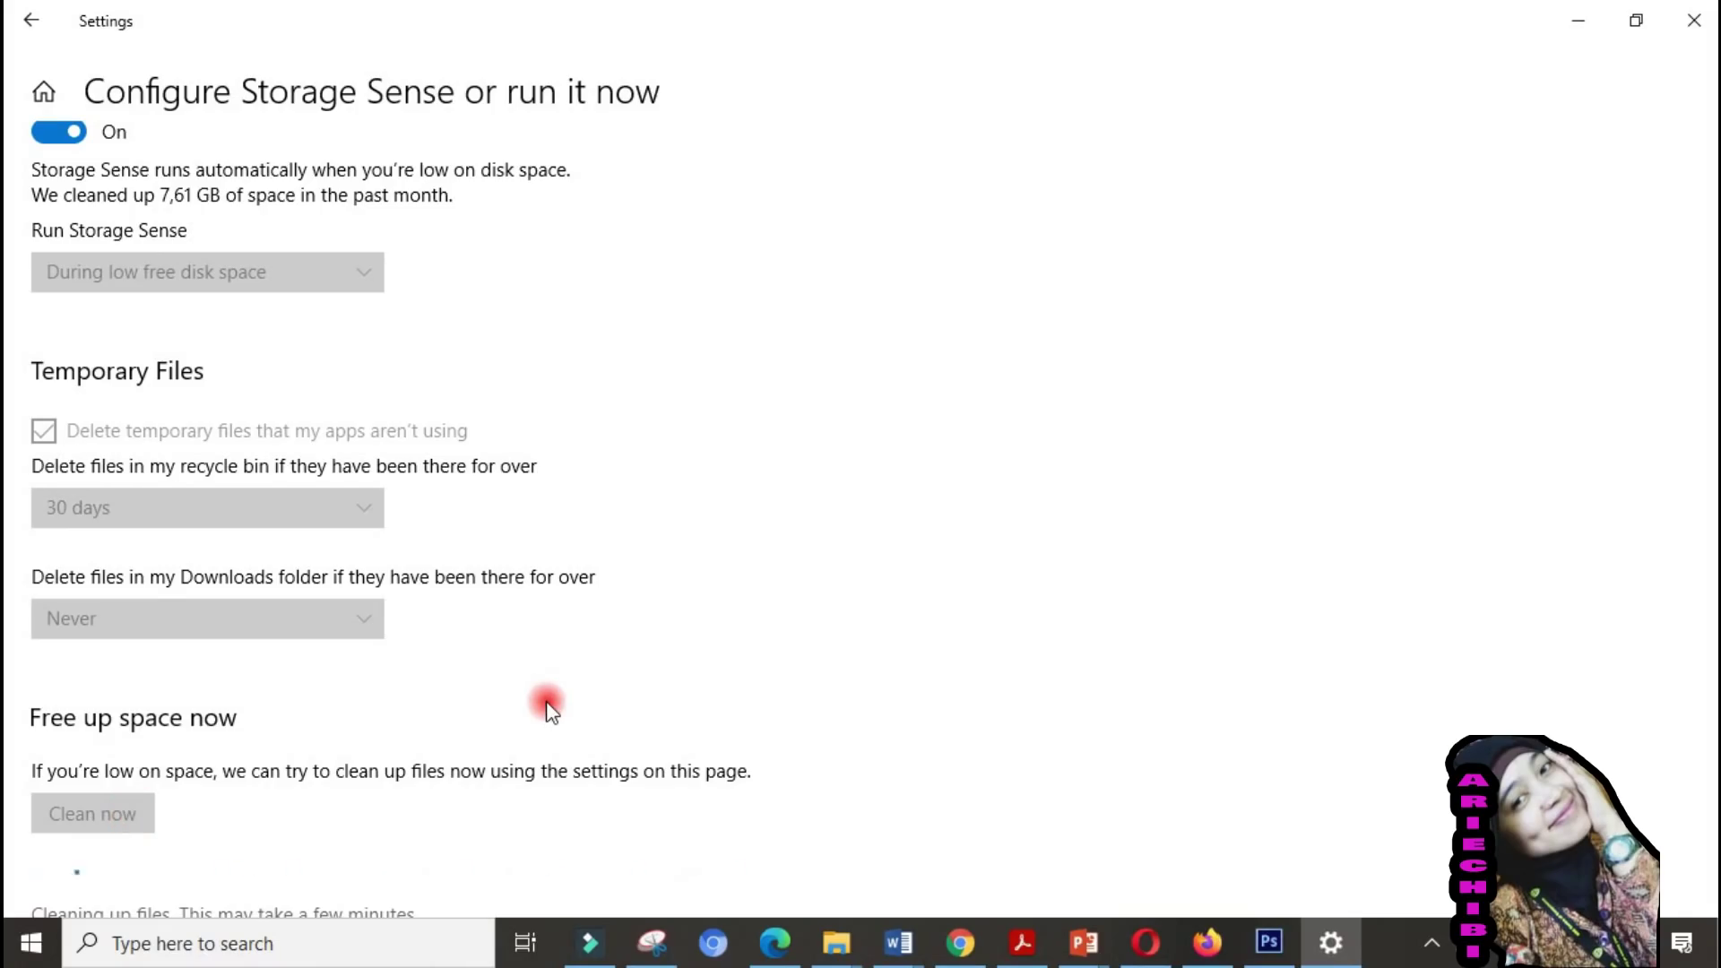
{"action": "scroll", "coordinate": [548, 711], "scroll_direction": "down", "scroll_amount": 1}
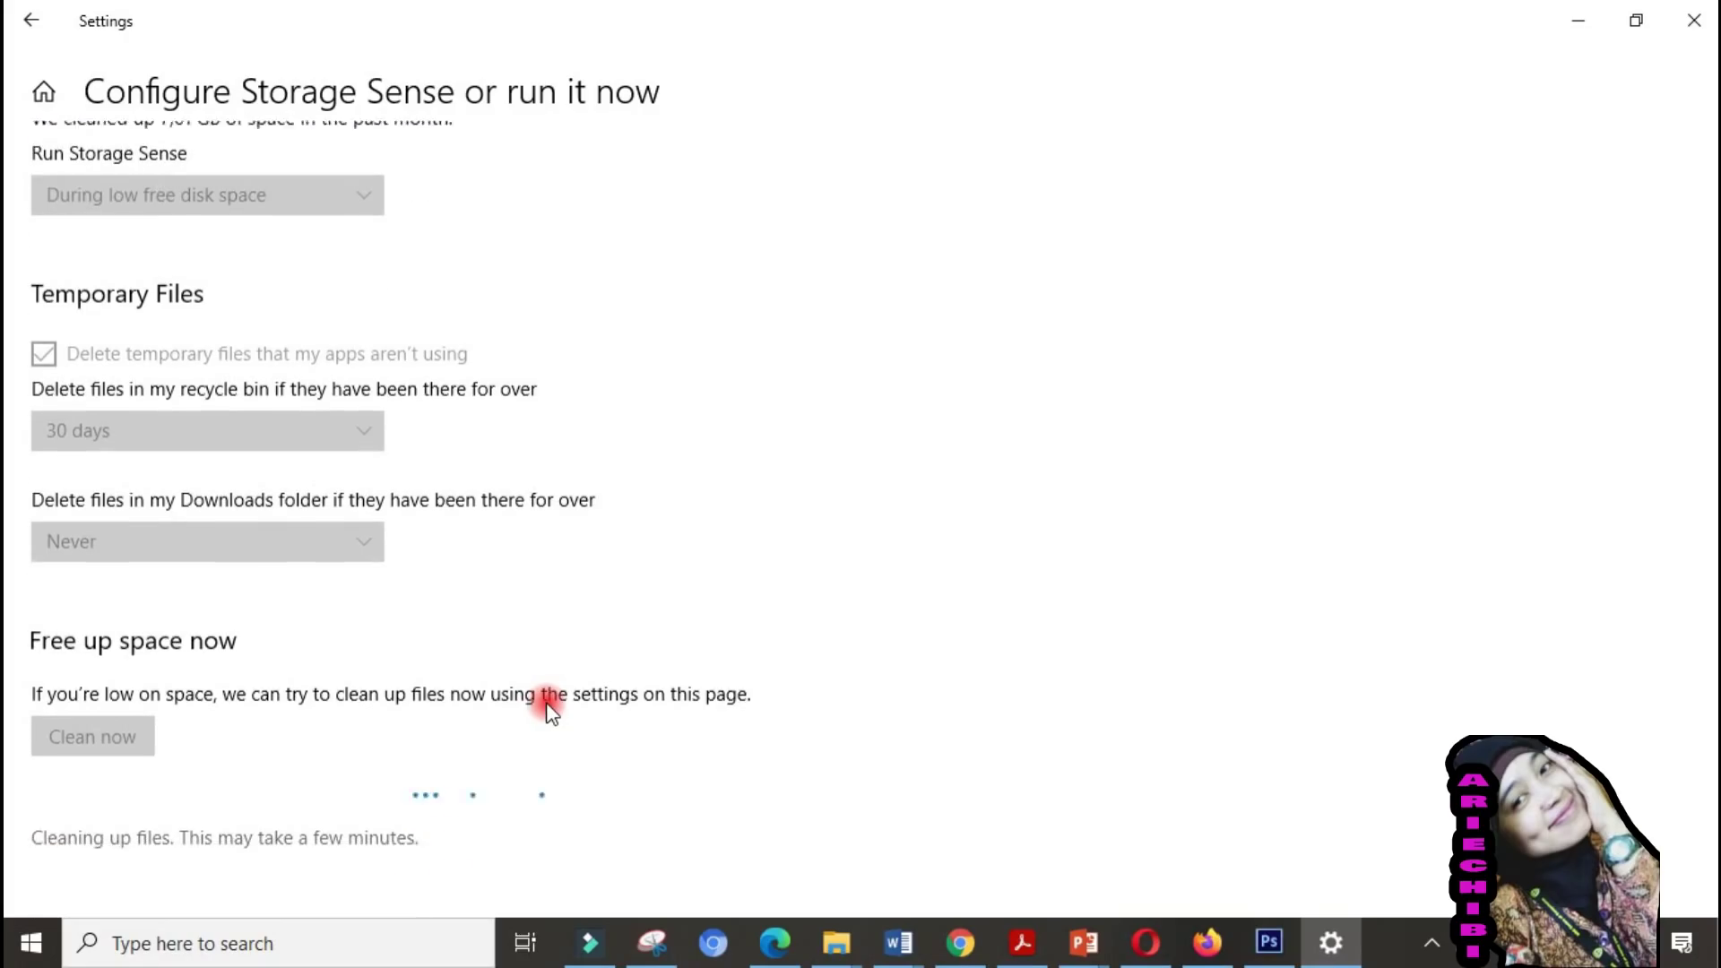